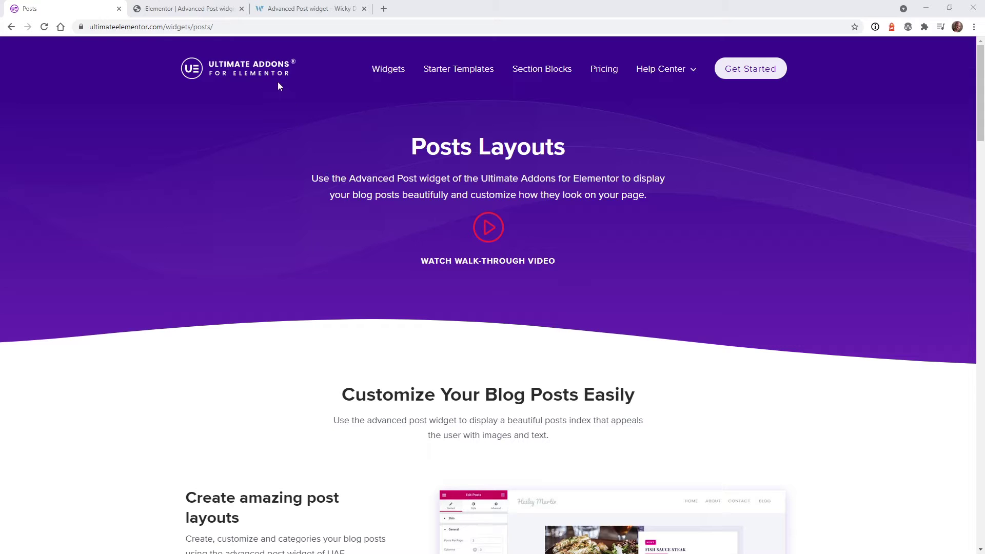
Browse the Ultimate Addons list of available widgets, then close it.
{"action": "left_click", "coordinate": [391, 71]}
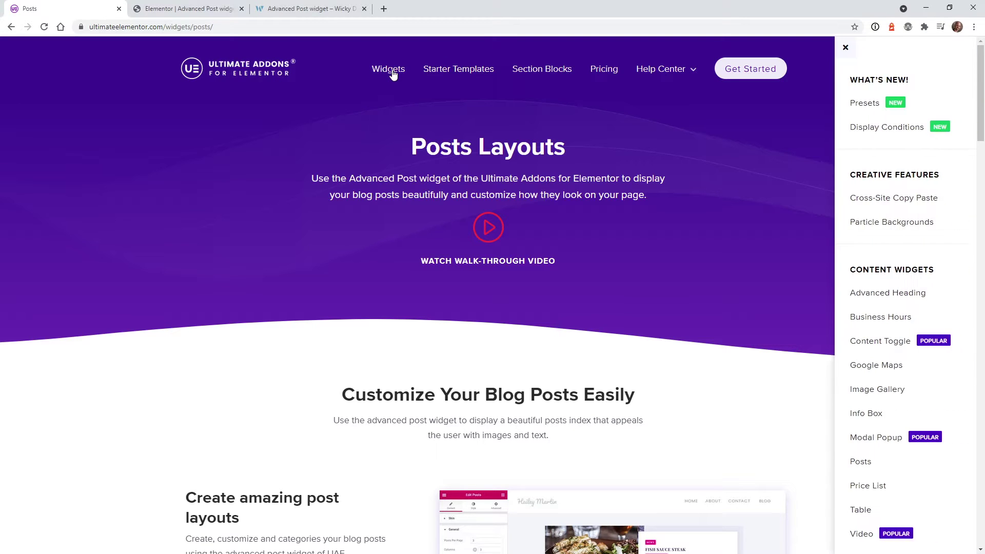
{"action": "scroll", "coordinate": [867, 305], "scroll_direction": "down", "scroll_amount": 4}
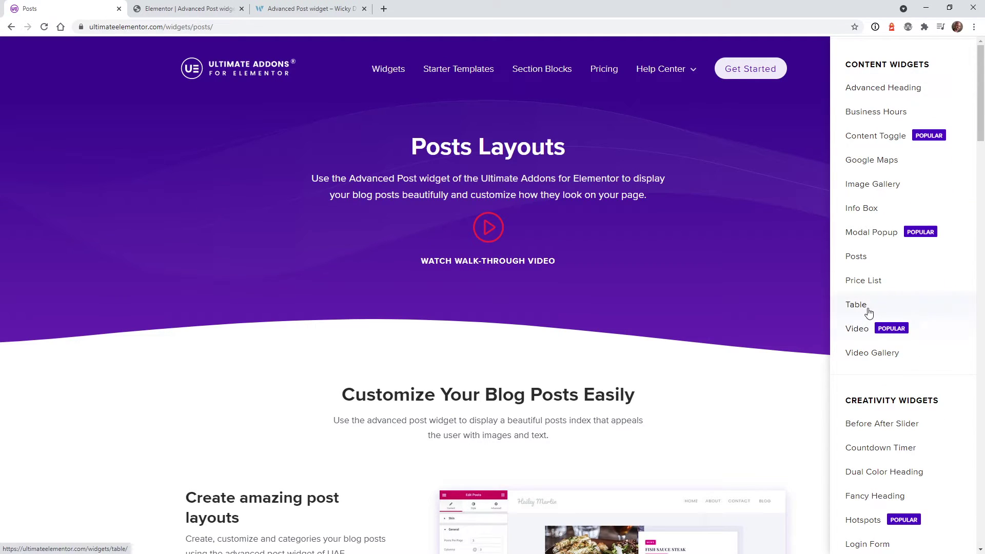
{"action": "left_click", "coordinate": [416, 354]}
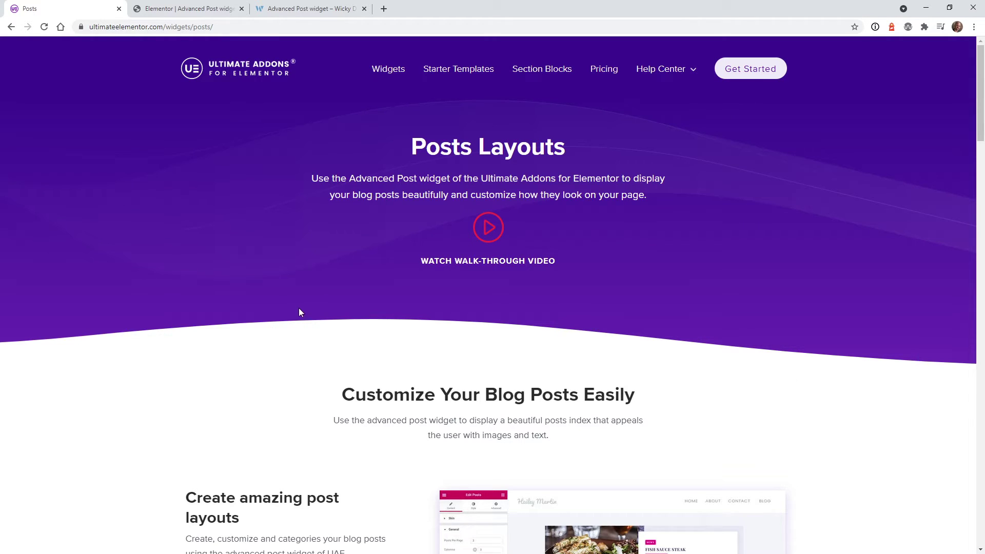
Highlight the Powerful Query Builder and Filterable Tabs features in the feature list.
{"action": "scroll", "coordinate": [358, 293], "scroll_direction": "down", "scroll_amount": 6}
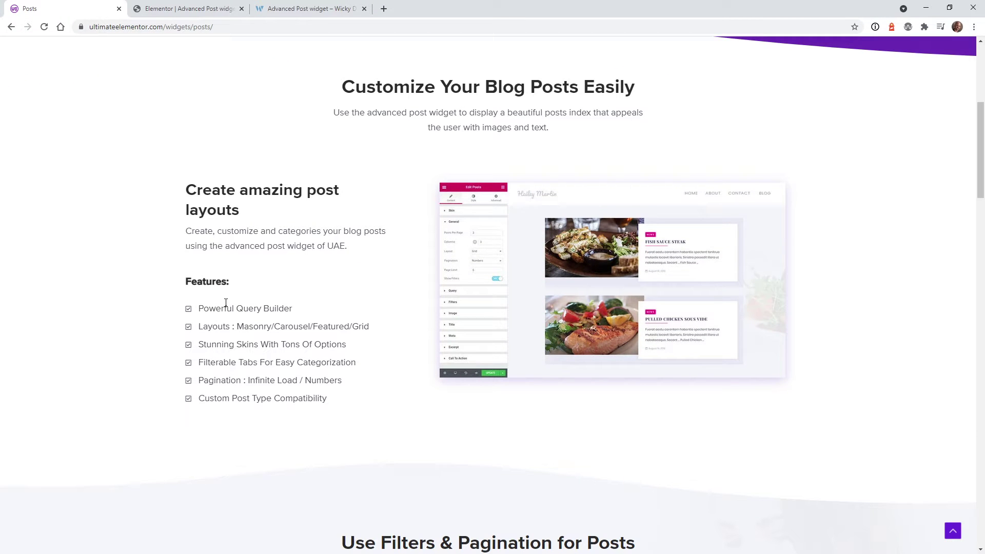
{"action": "left_click_drag", "start_coordinate": [229, 311], "coordinate": [319, 339]}
{"action": "scroll", "coordinate": [318, 338], "scroll_direction": "down", "scroll_amount": 2}
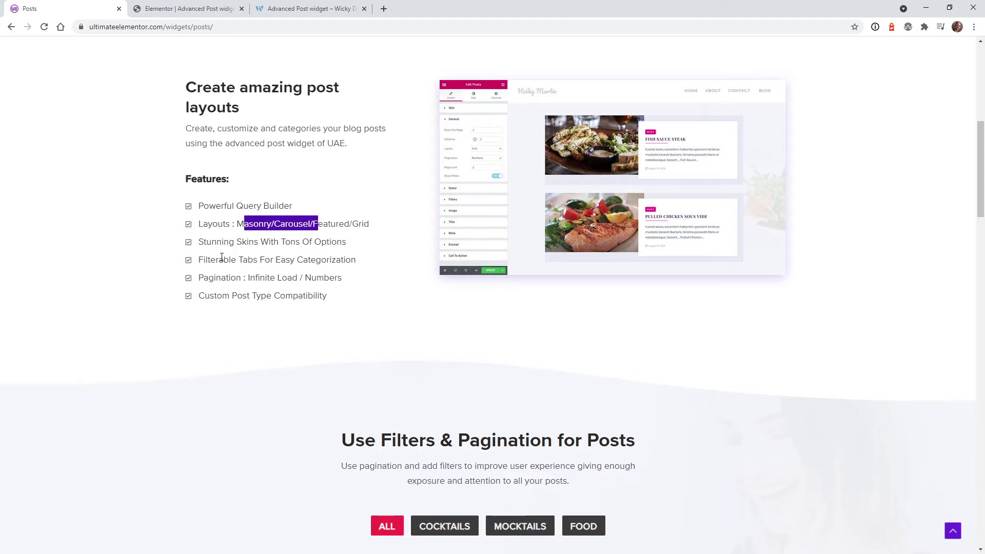
{"action": "left_click_drag", "start_coordinate": [258, 261], "coordinate": [200, 266]}
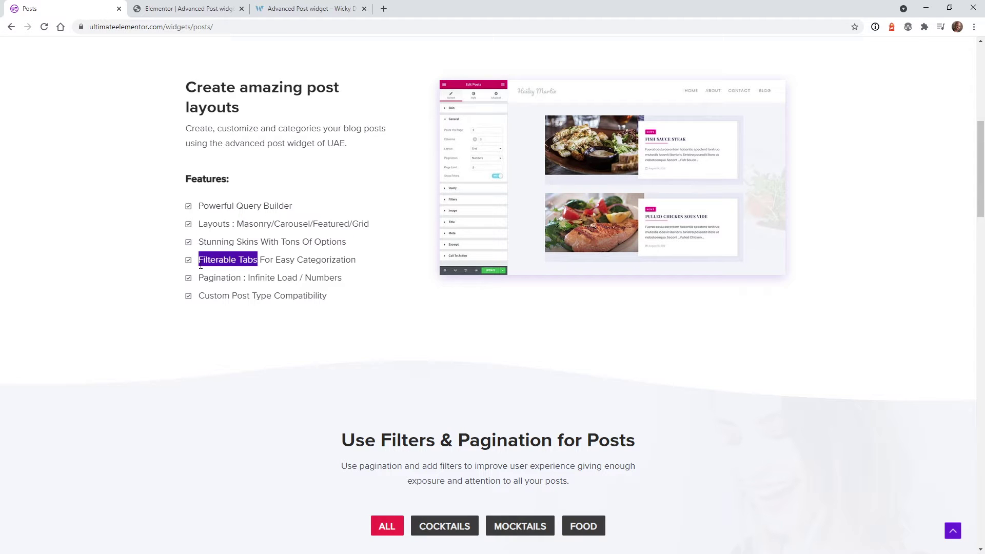
{"action": "scroll", "coordinate": [352, 338], "scroll_direction": "down", "scroll_amount": 6}
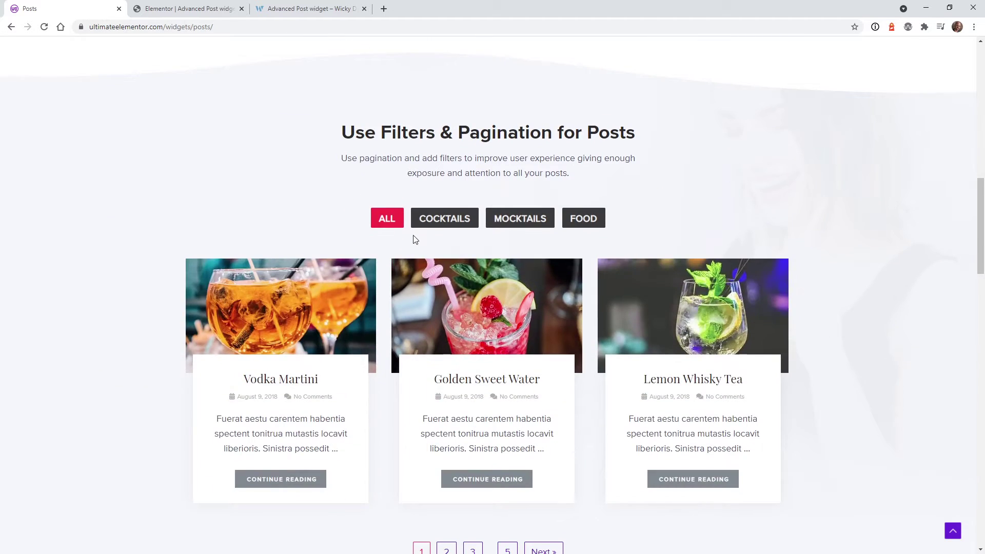
Filter the demo posts to COCKTAILS, MOCKTAILS, FOOD, and finally COCKTAILS again.
{"action": "left_click", "coordinate": [443, 230]}
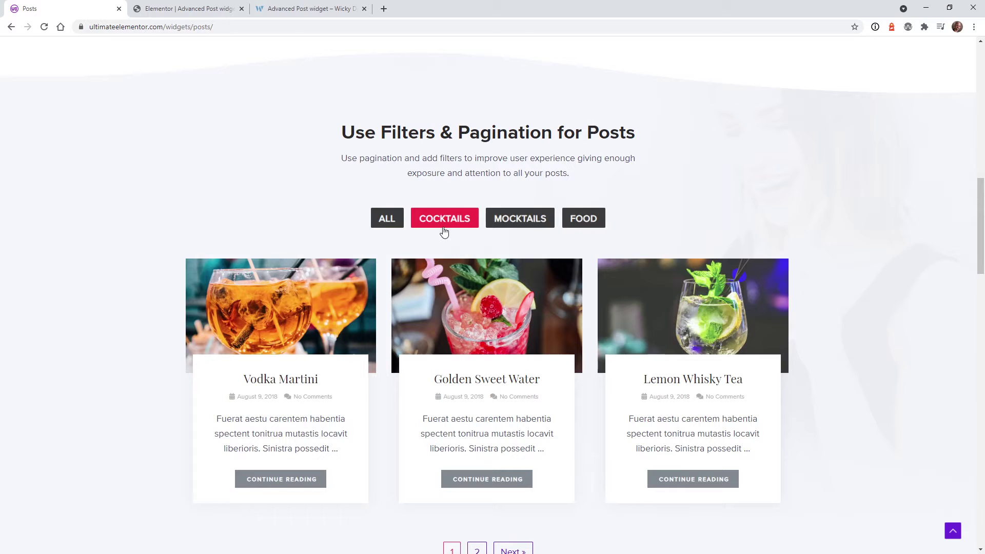
{"action": "left_click", "coordinate": [518, 220]}
{"action": "left_click", "coordinate": [576, 219]}
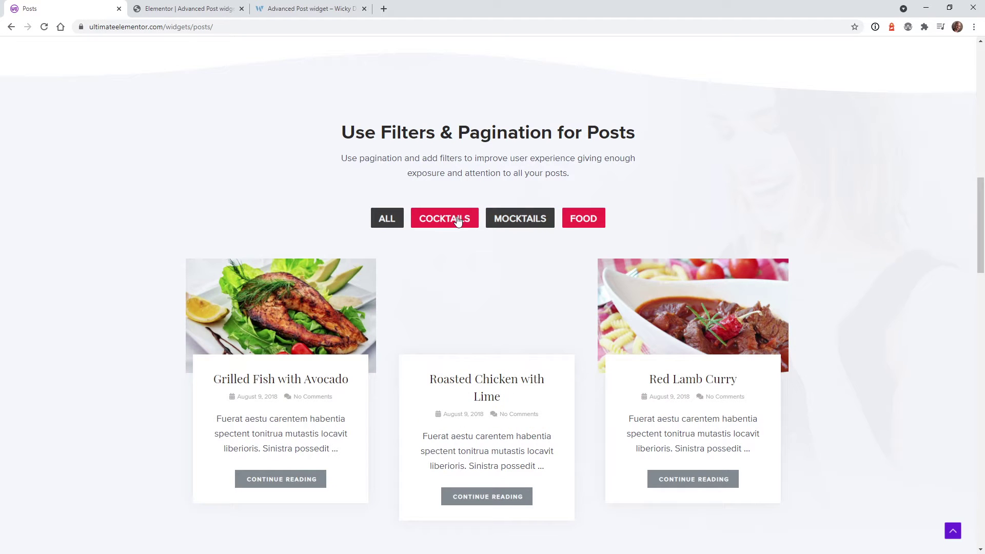
{"action": "left_click", "coordinate": [458, 221]}
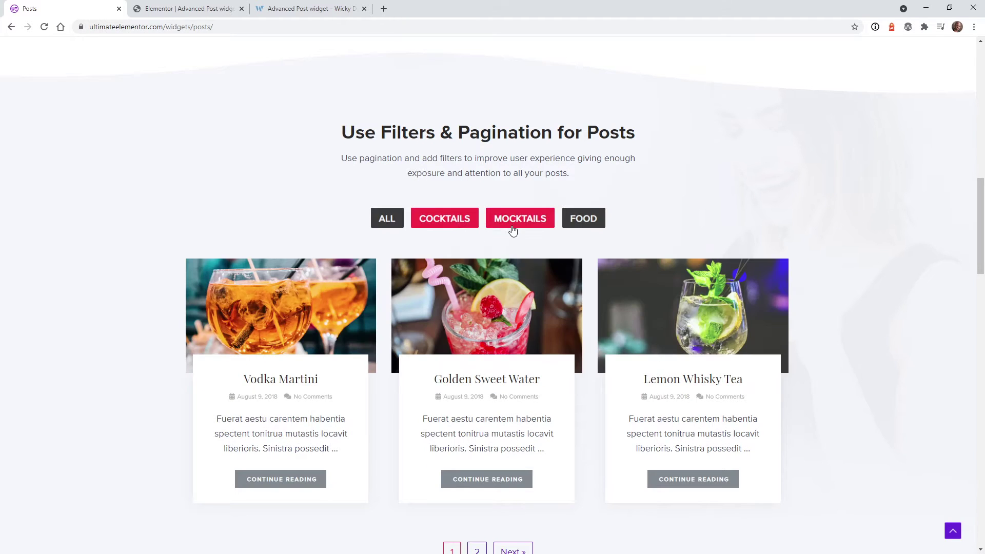
{"action": "scroll", "coordinate": [539, 325], "scroll_direction": "down", "scroll_amount": 2}
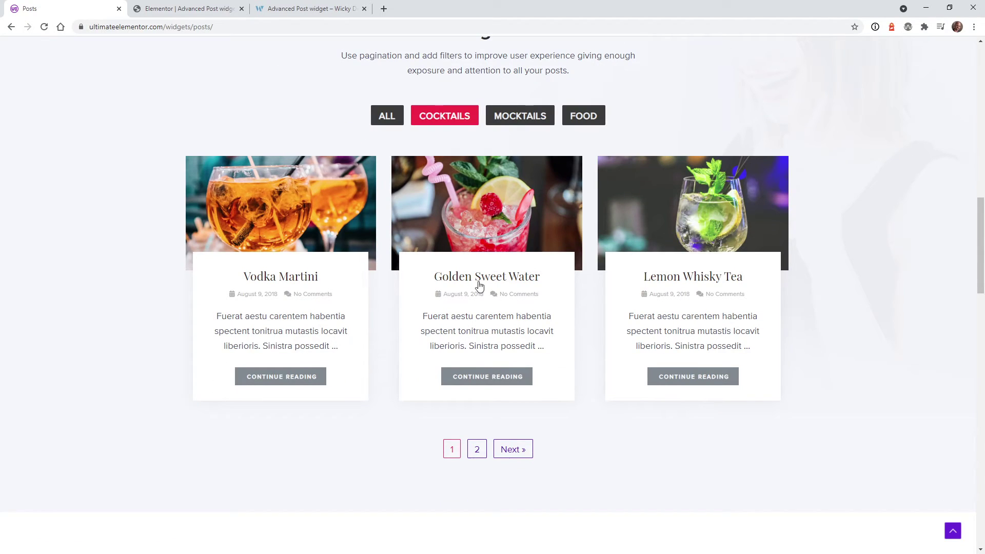
On the Wicky Design post page, filter the post grid to Elementor.
{"action": "left_click", "coordinate": [302, 8]}
{"action": "scroll", "coordinate": [197, 238], "scroll_direction": "up", "scroll_amount": 4}
{"action": "scroll", "coordinate": [197, 238], "scroll_direction": "up", "scroll_amount": 3}
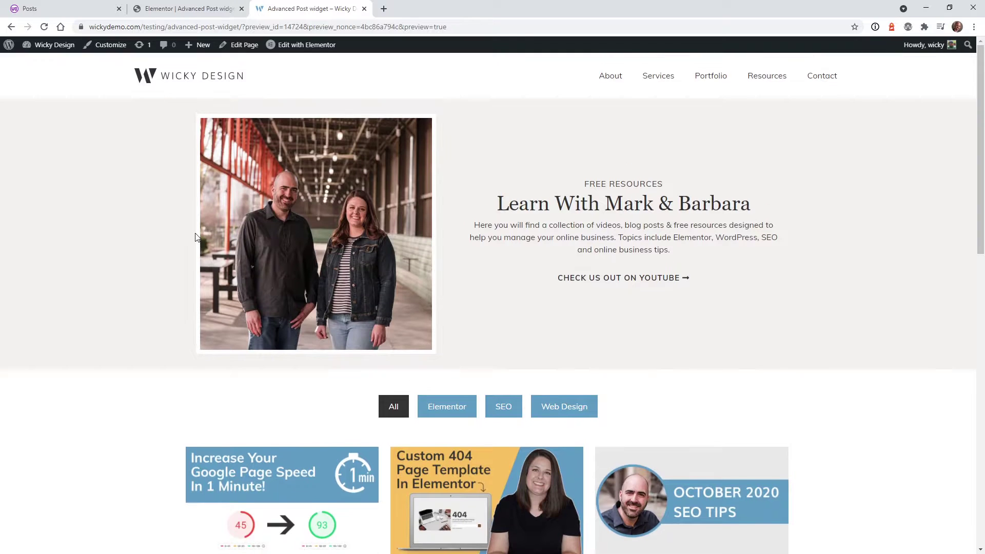
{"action": "scroll", "coordinate": [340, 273], "scroll_direction": "down", "scroll_amount": 3}
{"action": "left_click", "coordinate": [444, 304]}
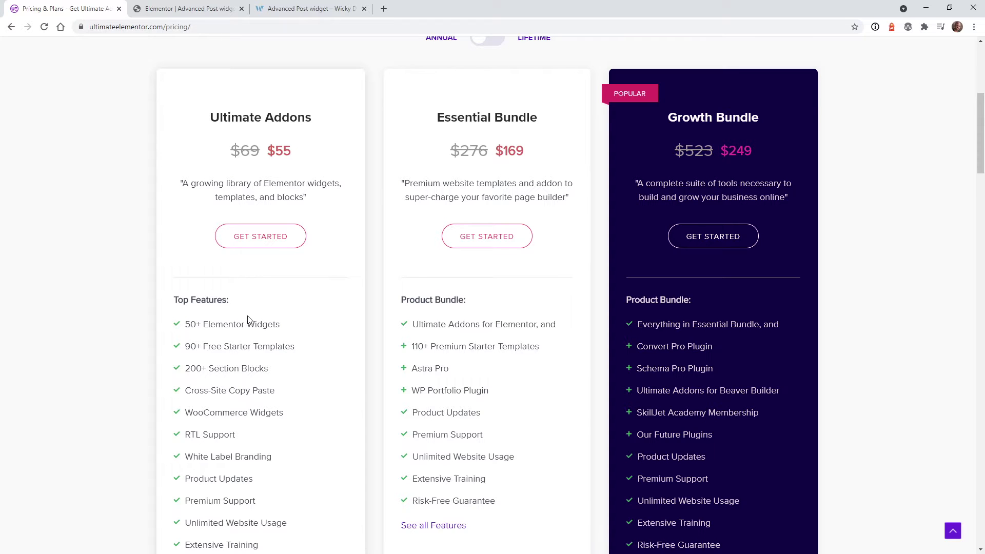
{"action": "scroll", "coordinate": [261, 315], "scroll_direction": "up", "scroll_amount": 6}
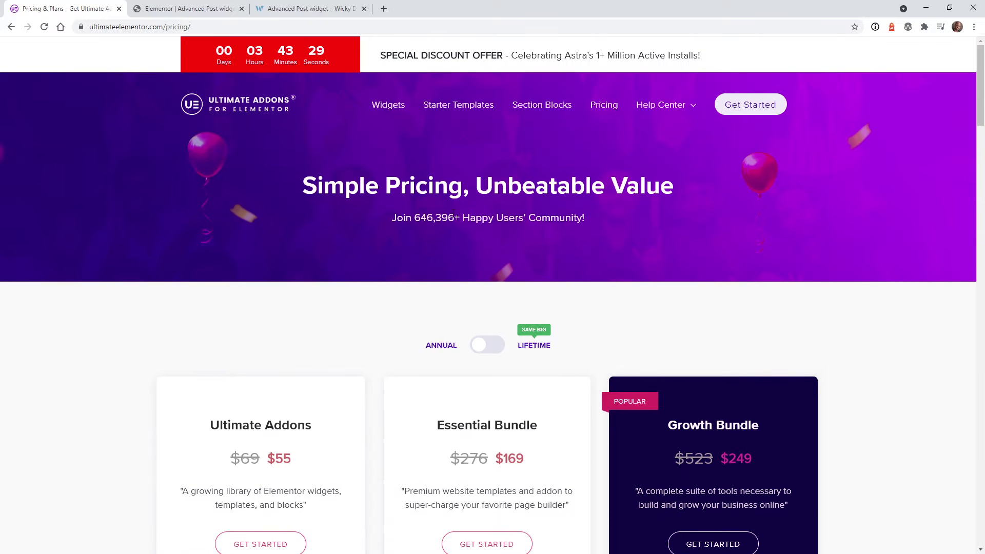
{"action": "left_click", "coordinate": [393, 107]}
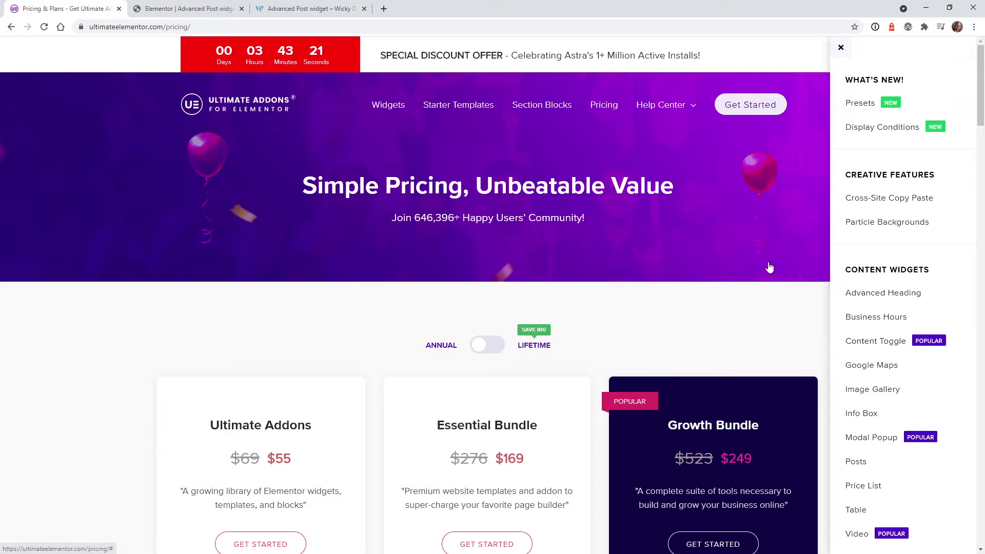
{"action": "scroll", "coordinate": [888, 342], "scroll_direction": "down", "scroll_amount": 2}
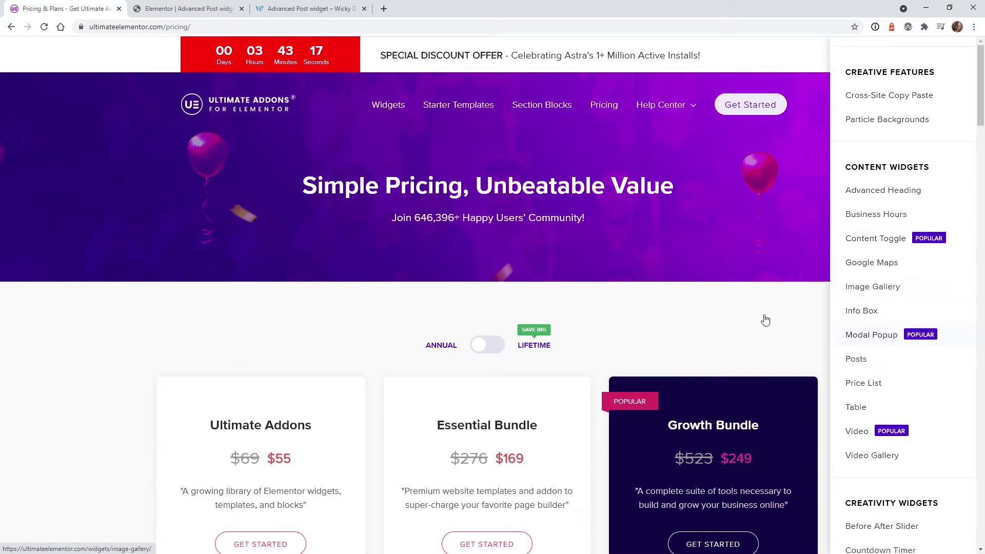
{"action": "scroll", "coordinate": [101, 374], "scroll_direction": "down", "scroll_amount": 4}
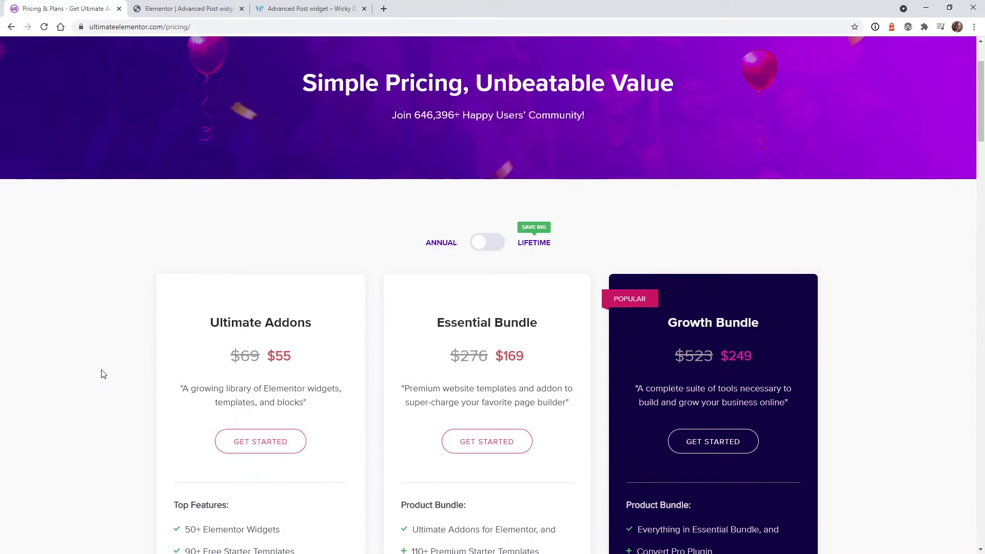
{"action": "scroll", "coordinate": [255, 433], "scroll_direction": "down", "scroll_amount": 4}
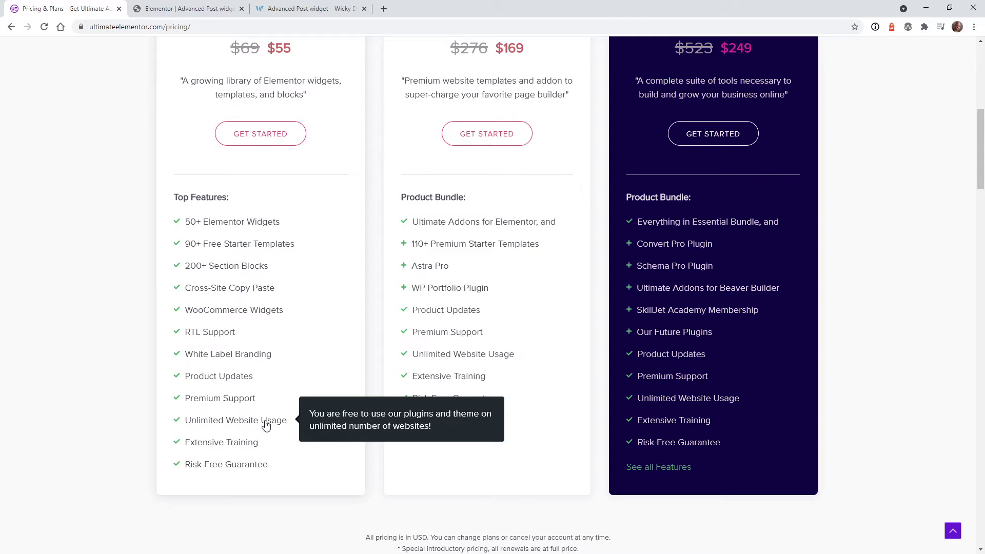
{"action": "scroll", "coordinate": [267, 426], "scroll_direction": "up", "scroll_amount": 2}
{"action": "scroll", "coordinate": [288, 155], "scroll_direction": "up", "scroll_amount": 2}
{"action": "left_click_drag", "start_coordinate": [275, 154], "coordinate": [325, 264]}
{"action": "left_click", "coordinate": [325, 264]}
{"action": "left_click", "coordinate": [485, 144]}
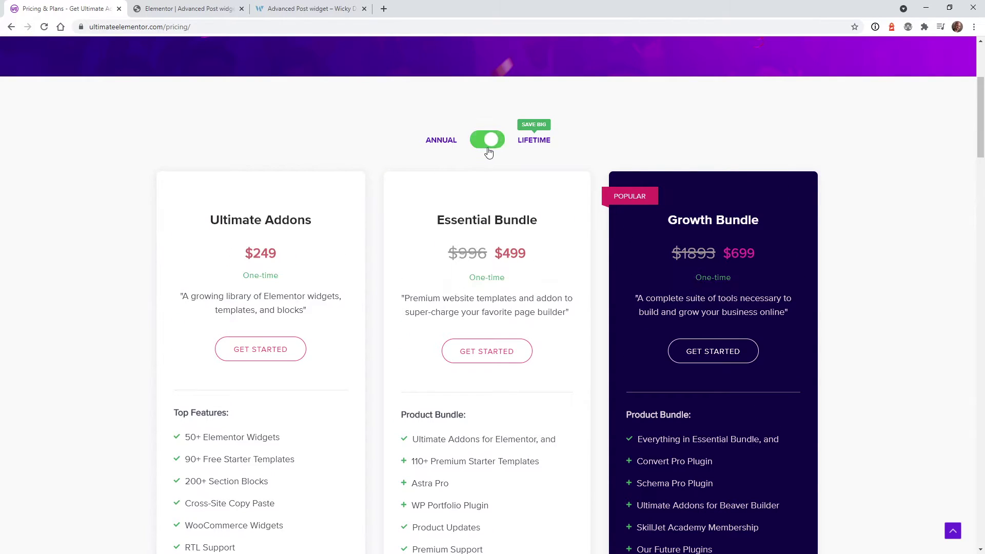
{"action": "left_click_drag", "start_coordinate": [246, 251], "coordinate": [292, 252]}
{"action": "left_click", "coordinate": [291, 254]}
{"action": "scroll", "coordinate": [164, 302], "scroll_direction": "down", "scroll_amount": 4}
{"action": "mouse_move", "coordinate": [262, 257]}
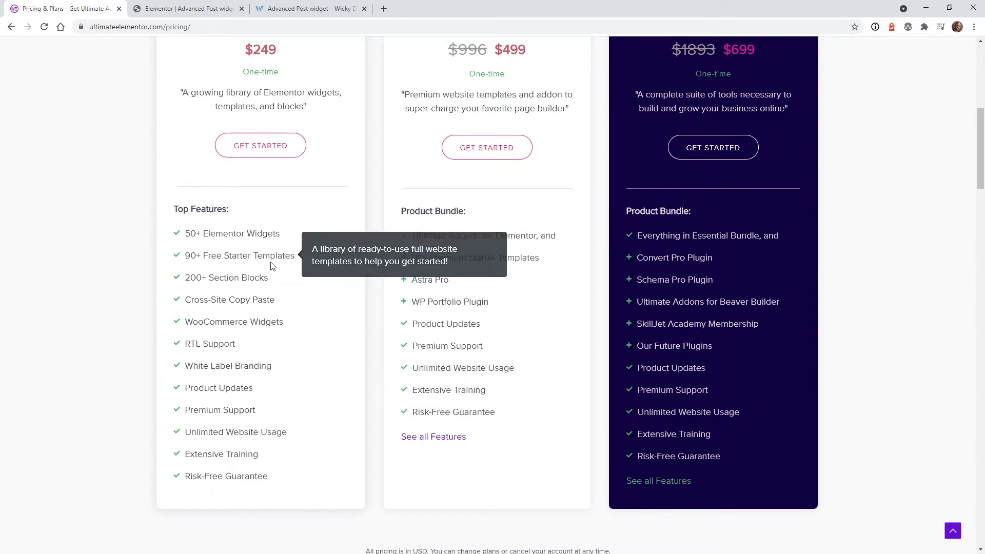
{"action": "scroll", "coordinate": [262, 257], "scroll_direction": "up", "scroll_amount": 4}
{"action": "left_click", "coordinate": [487, 144]}
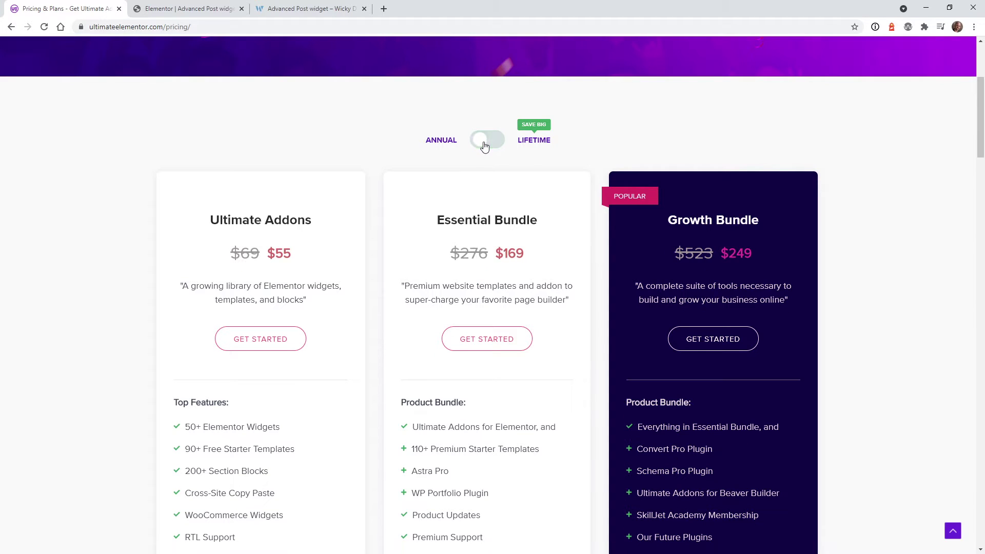
In the Elementor editor, scroll the widget list and open the Posts widget's edit settings.
{"action": "key", "text": "ctrl+Tab"}
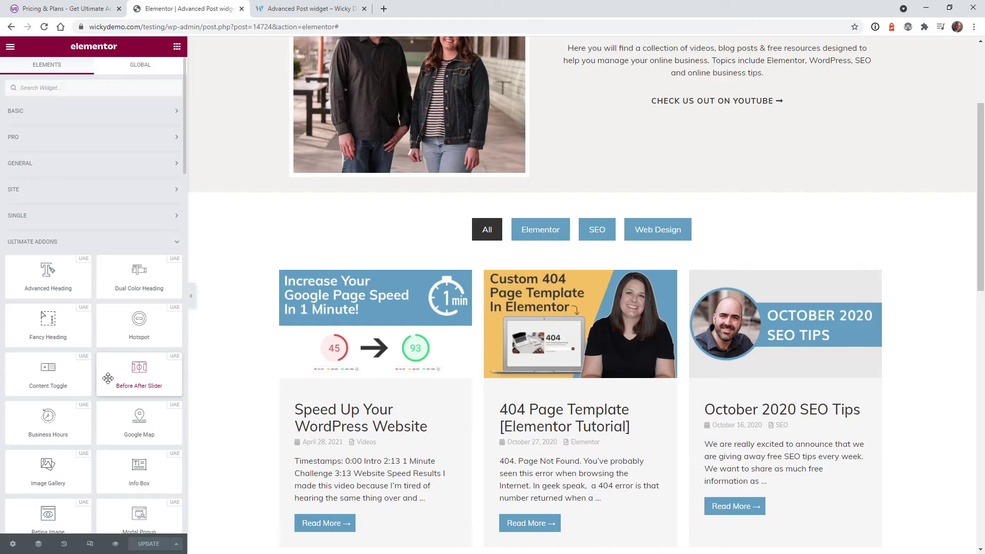
{"action": "scroll", "coordinate": [109, 383], "scroll_direction": "down", "scroll_amount": 2}
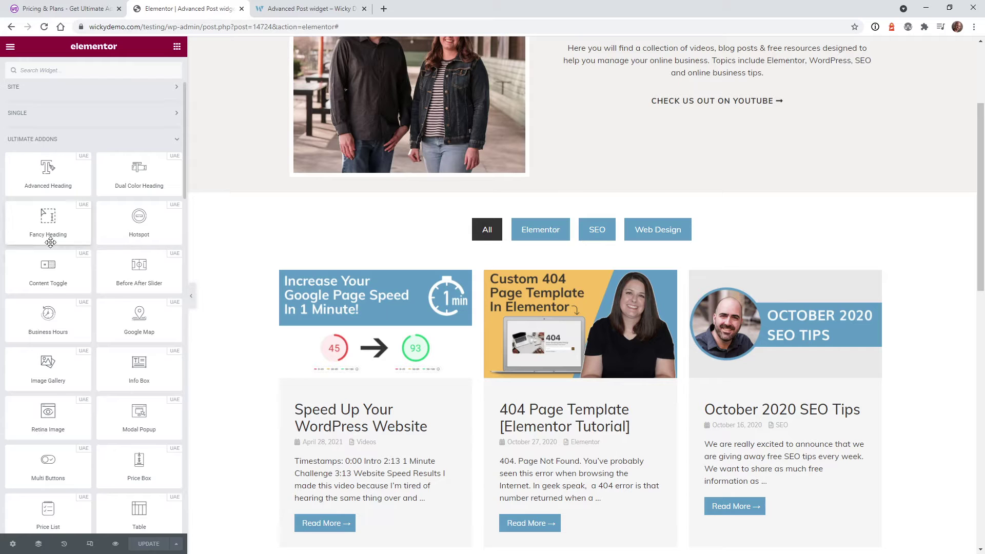
{"action": "scroll", "coordinate": [82, 316], "scroll_direction": "down", "scroll_amount": 4}
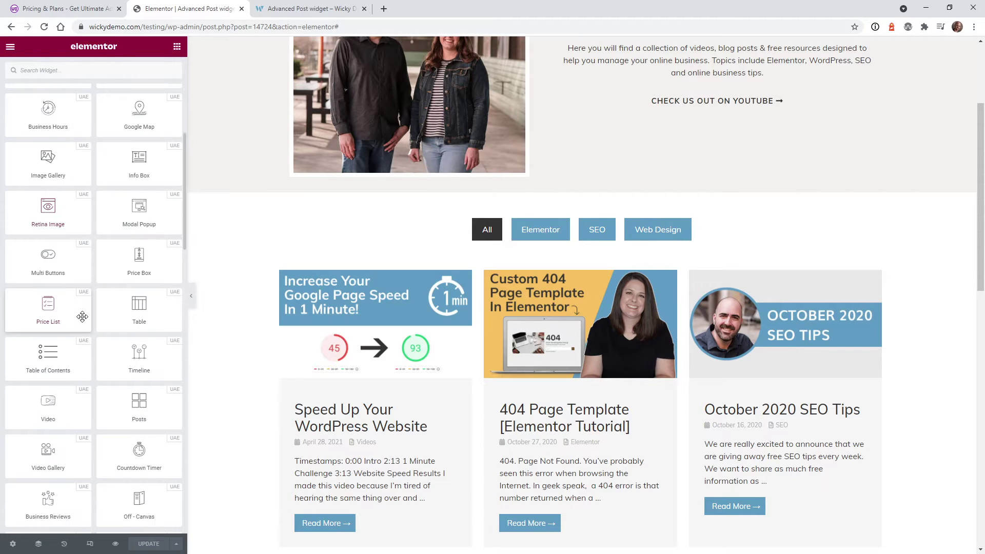
{"action": "scroll", "coordinate": [82, 316], "scroll_direction": "down", "scroll_amount": 2}
{"action": "scroll", "coordinate": [82, 316], "scroll_direction": "down", "scroll_amount": 2}
{"action": "scroll", "coordinate": [82, 317], "scroll_direction": "down", "scroll_amount": 1}
{"action": "scroll", "coordinate": [82, 316], "scroll_direction": "up", "scroll_amount": 1}
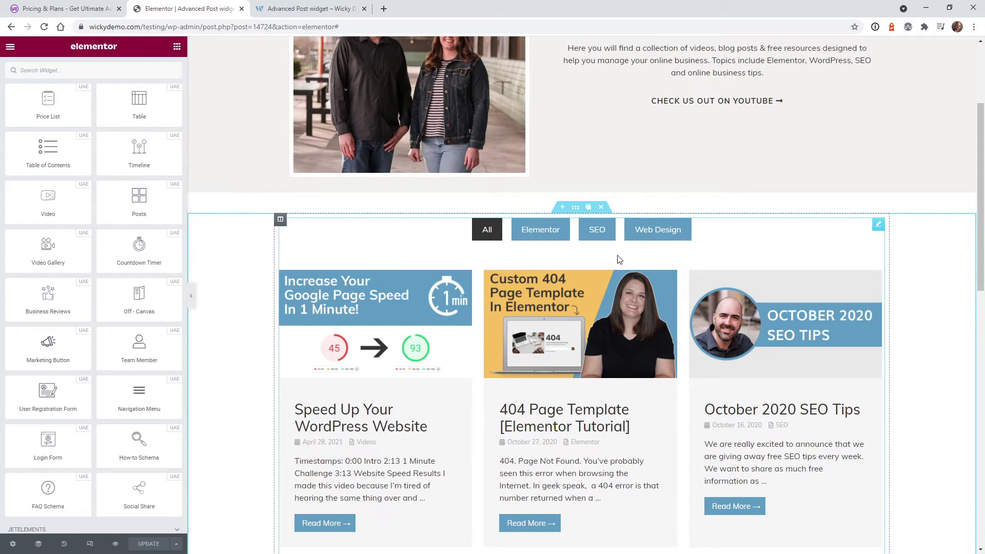
{"action": "left_click", "coordinate": [879, 226]}
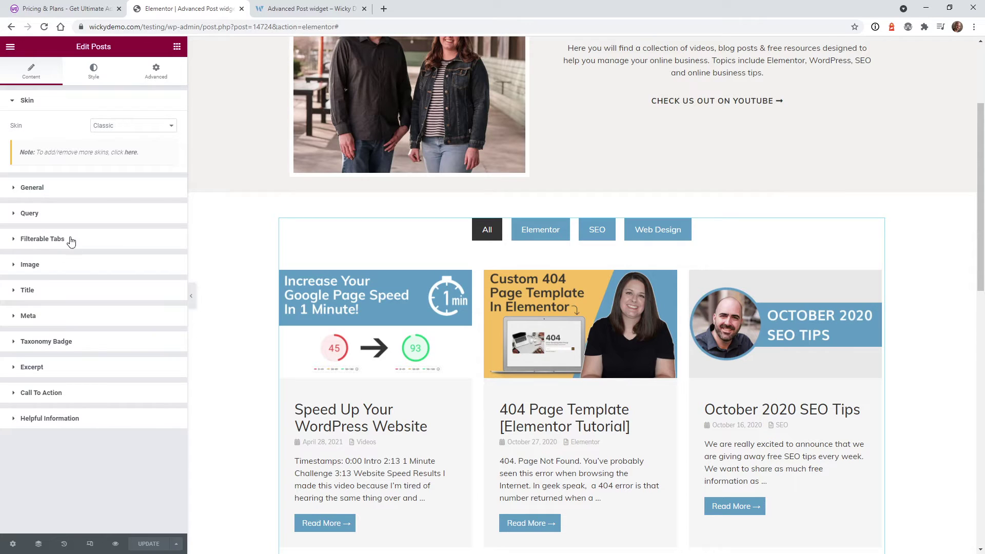
Preview the Event, Card and Creative Feed skins on the post grid.
{"action": "left_click", "coordinate": [125, 128]}
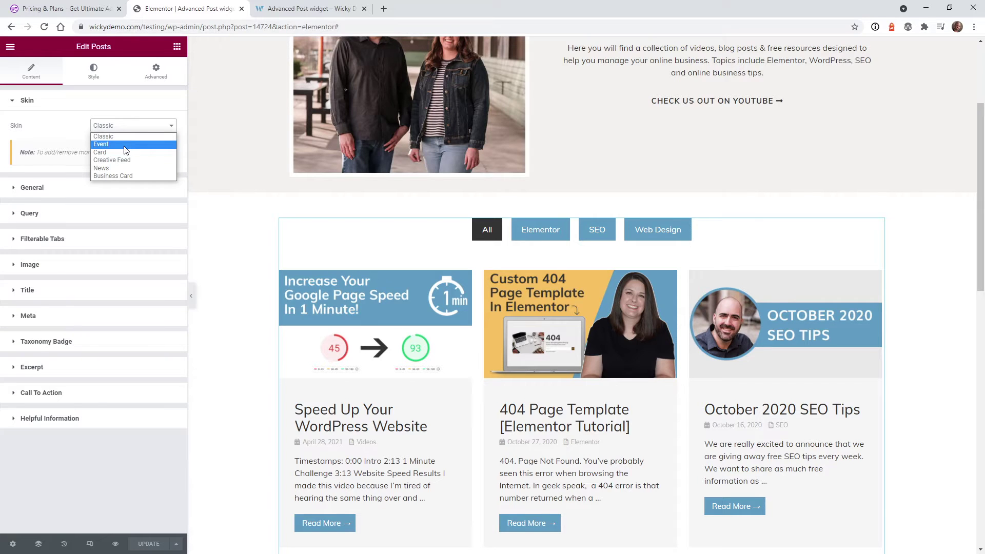
{"action": "left_click", "coordinate": [124, 145]}
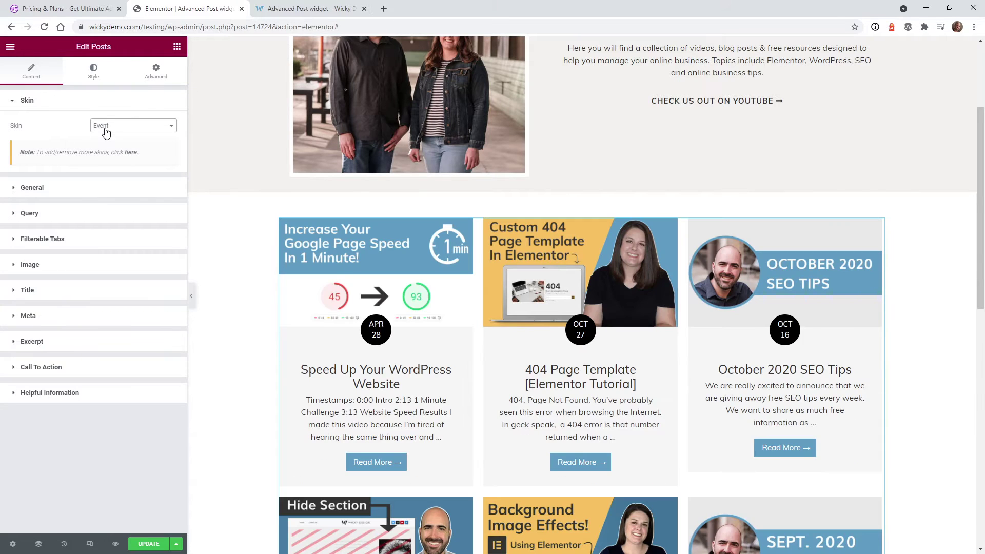
{"action": "left_click", "coordinate": [106, 133]}
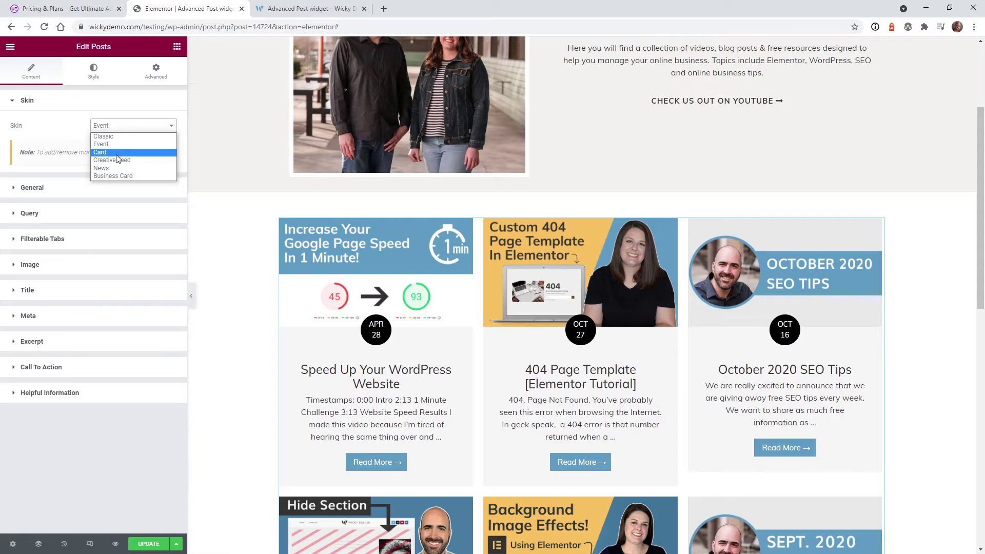
{"action": "left_click", "coordinate": [117, 155]}
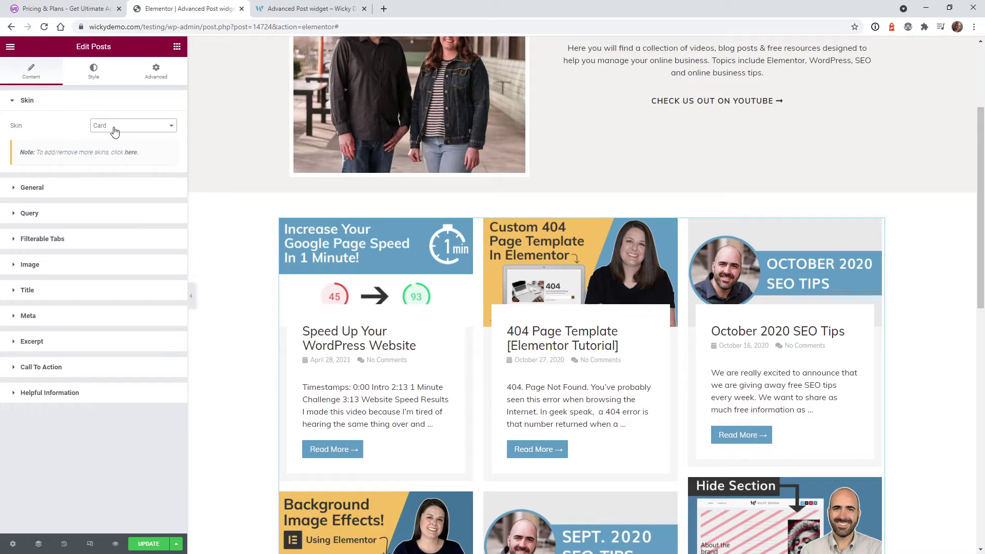
{"action": "left_click", "coordinate": [114, 131]}
{"action": "left_click", "coordinate": [113, 165]}
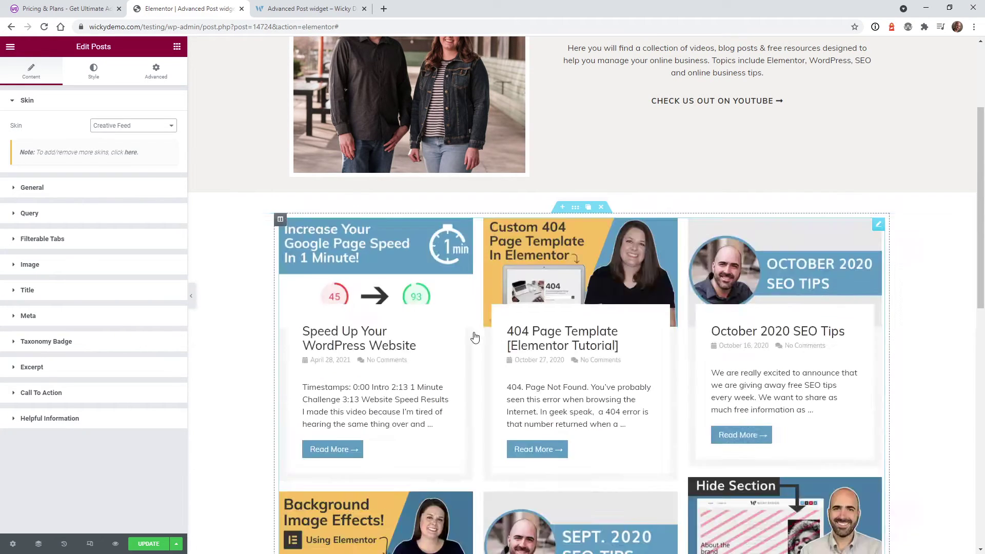
Preview the News and Business Card skins, then set the skin back to Classic.
{"action": "left_click", "coordinate": [121, 128]}
{"action": "left_click", "coordinate": [118, 167]}
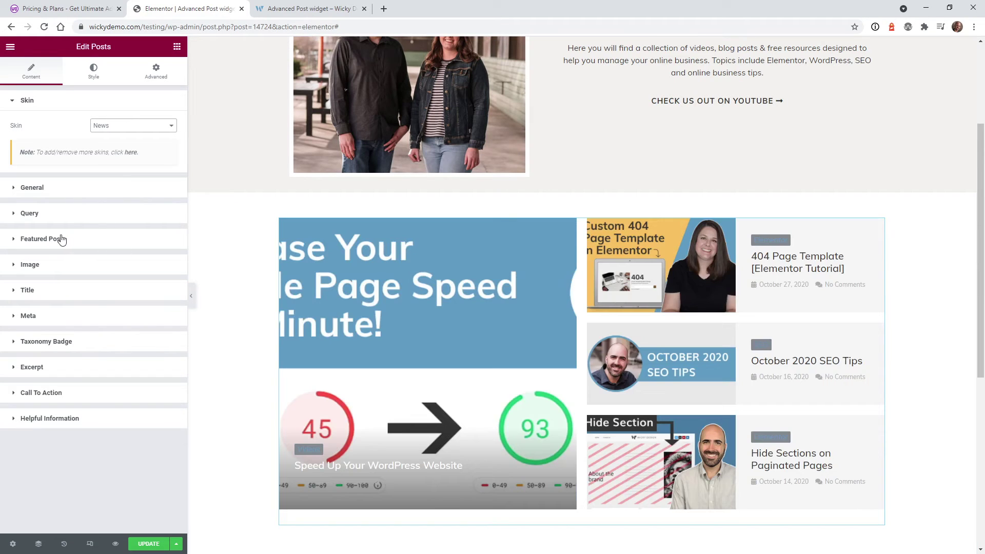
{"action": "left_click", "coordinate": [102, 128]}
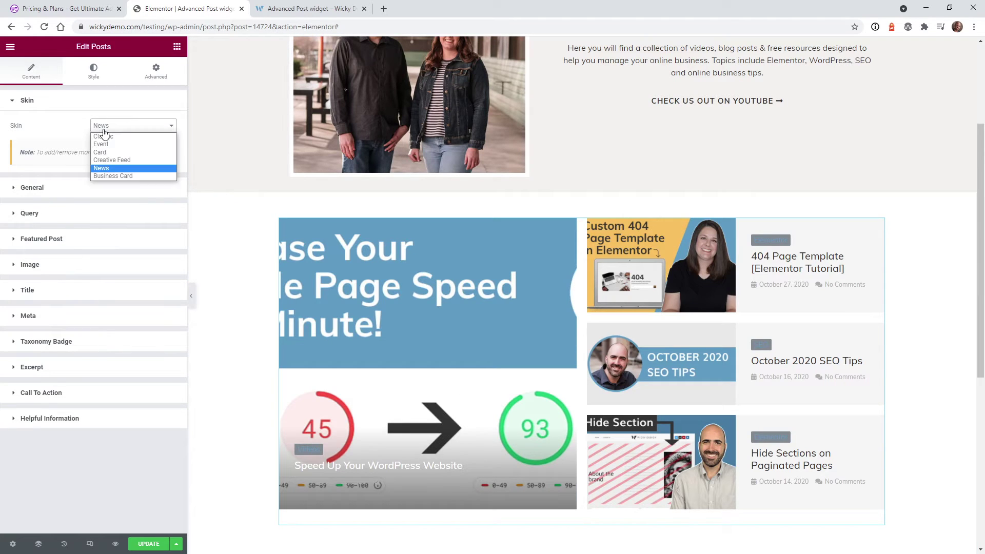
{"action": "left_click", "coordinate": [116, 176]}
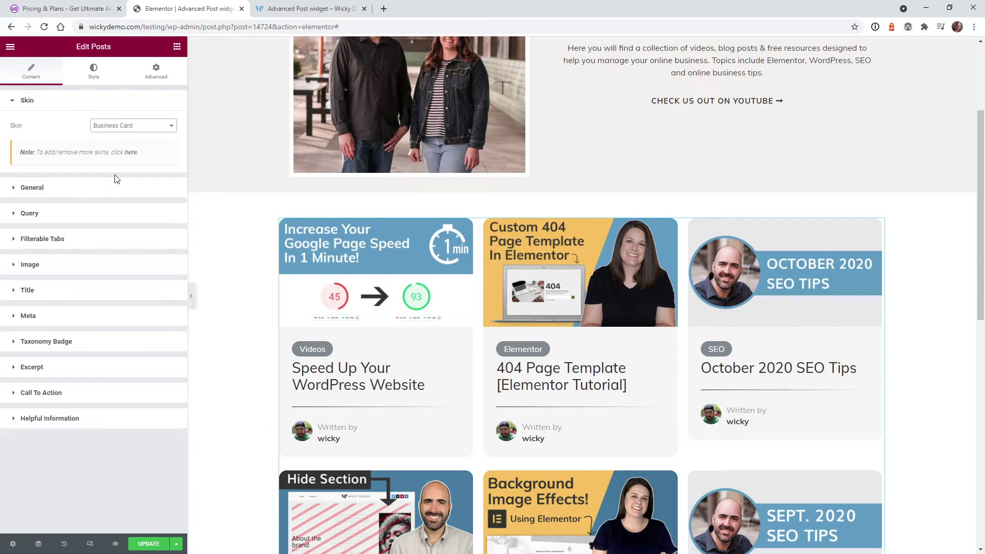
{"action": "left_click", "coordinate": [117, 126]}
{"action": "left_click", "coordinate": [118, 139]}
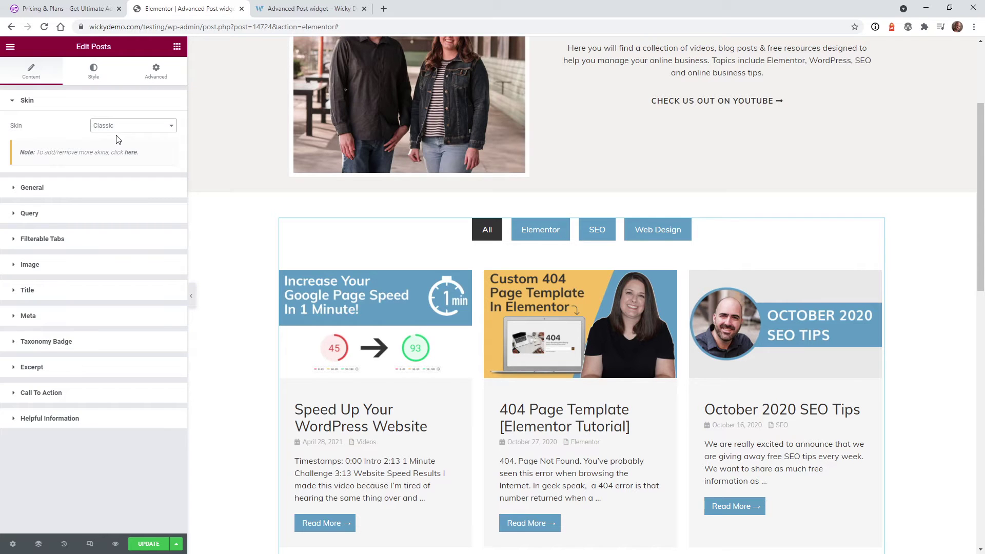
In the General section, switch the posts layout to Masonry.
{"action": "left_click", "coordinate": [78, 189]}
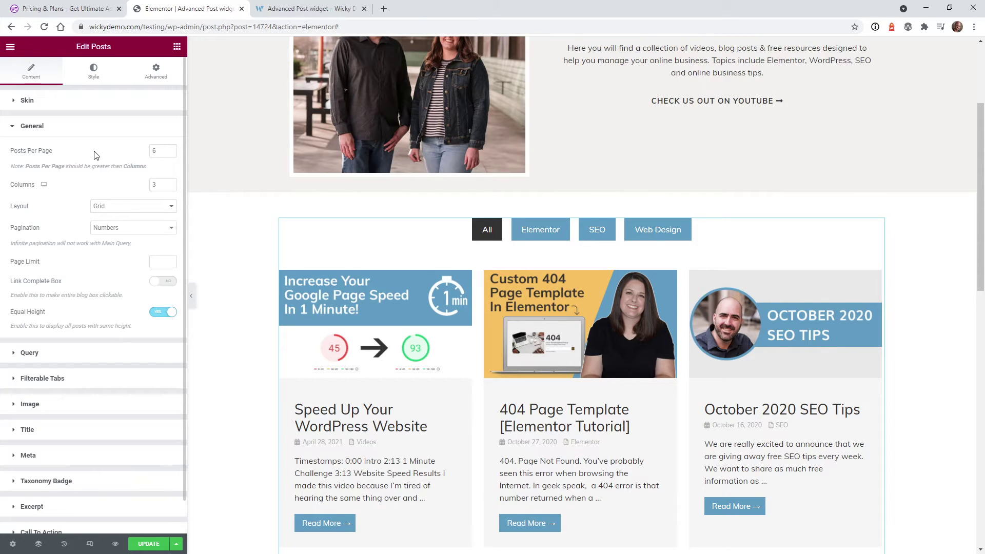
{"action": "scroll", "coordinate": [504, 412], "scroll_direction": "down", "scroll_amount": 4}
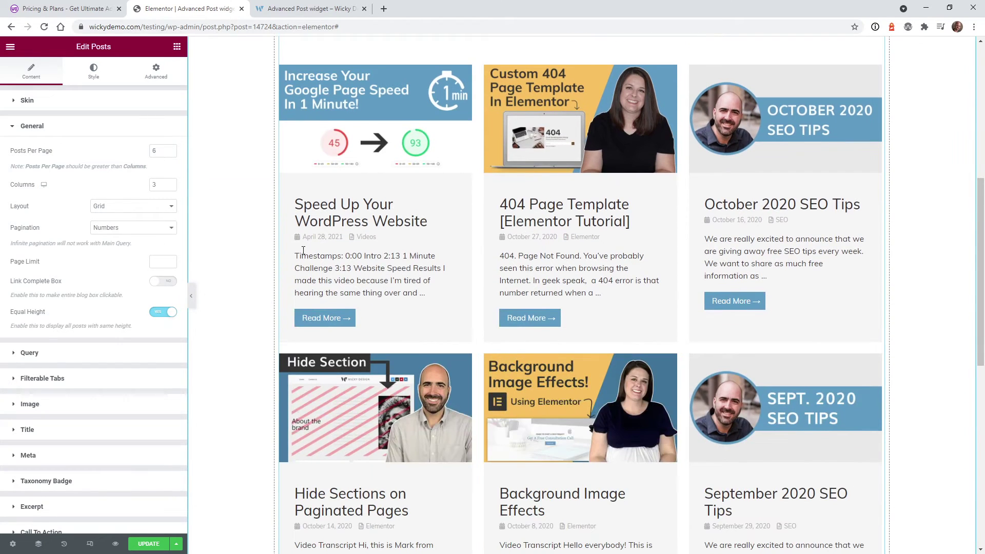
{"action": "left_click", "coordinate": [105, 208]}
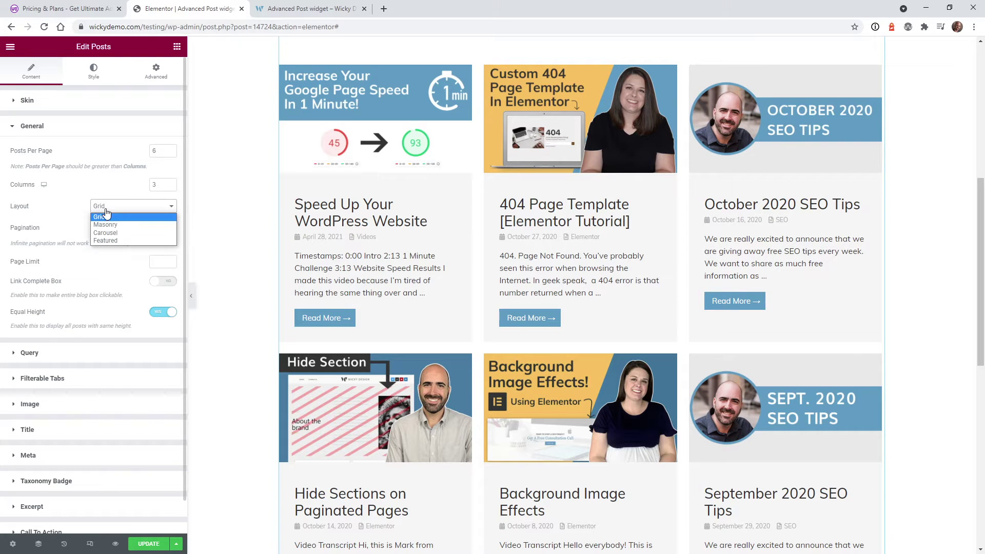
{"action": "left_click", "coordinate": [115, 224]}
Switch to the Carousel layout and slide through several posts.
{"action": "left_click", "coordinate": [114, 206]}
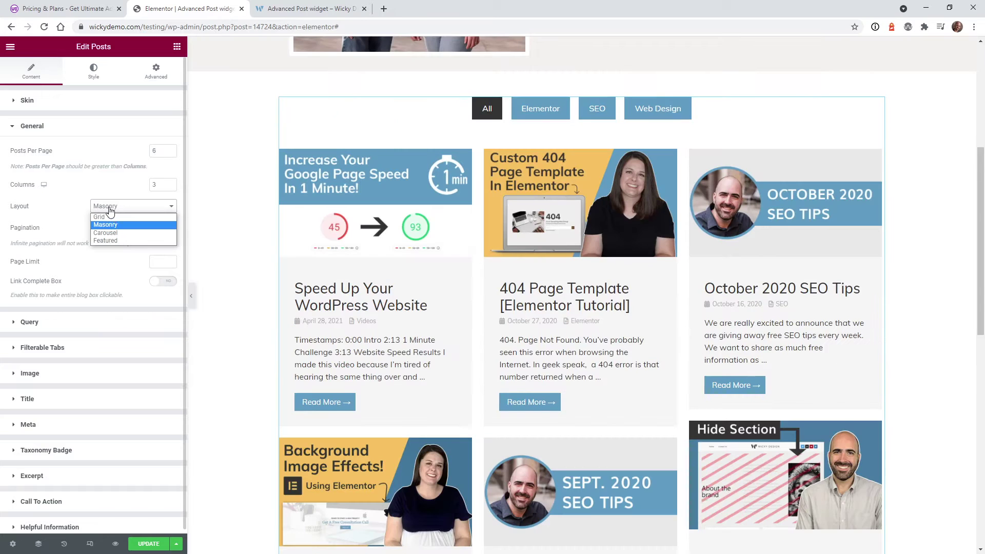
{"action": "left_click", "coordinate": [115, 232]}
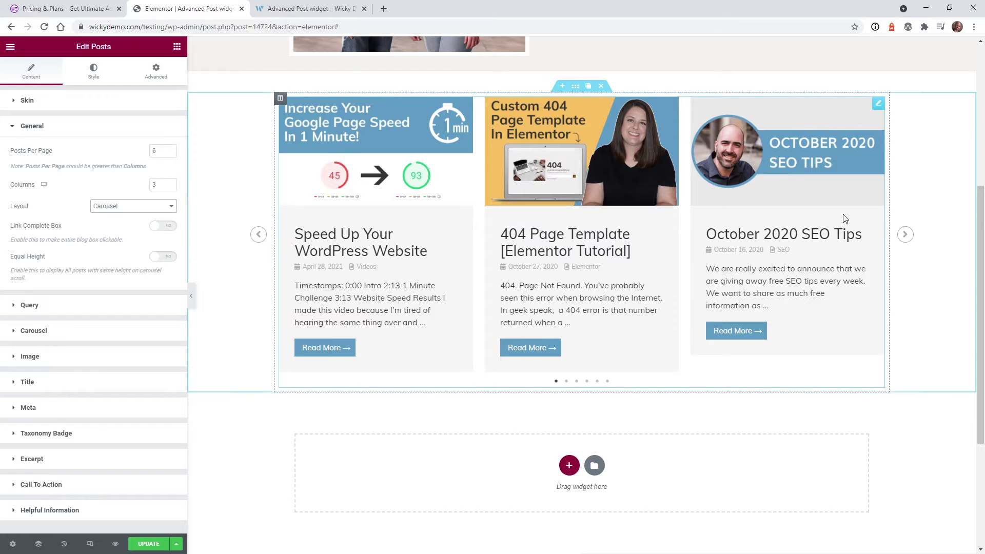
{"action": "left_click", "coordinate": [911, 236]}
{"action": "left_click", "coordinate": [906, 235]}
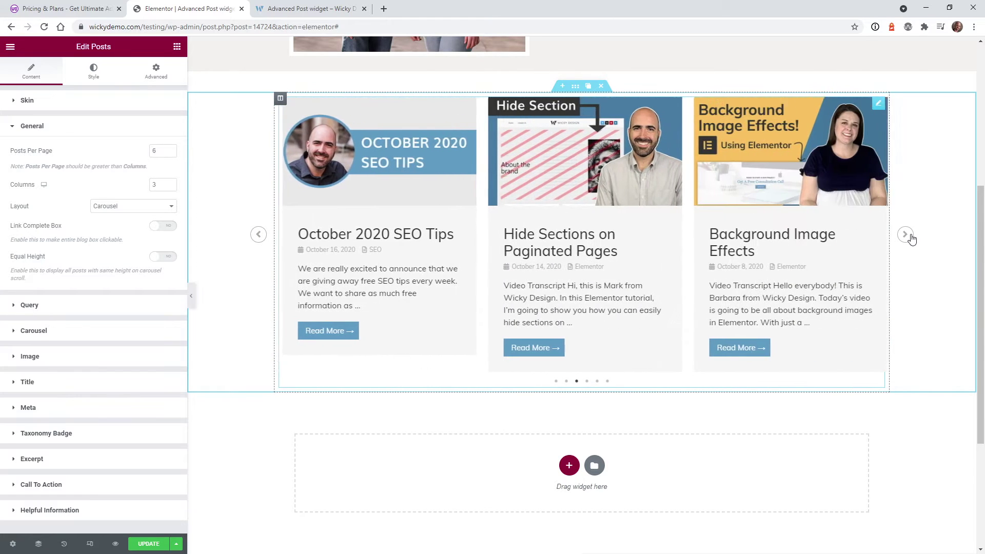
{"action": "left_click", "coordinate": [906, 235]}
{"action": "left_click", "coordinate": [906, 235]}
{"action": "left_click", "coordinate": [905, 235]}
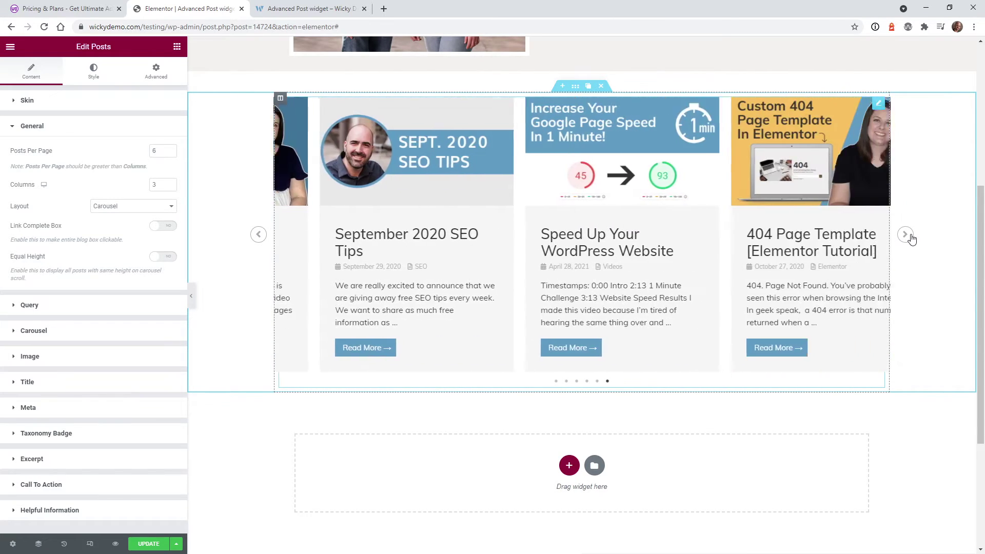
{"action": "left_click", "coordinate": [906, 235]}
{"action": "left_click", "coordinate": [906, 235]}
Try the Featured layout, then return the posts to Grid.
{"action": "left_click", "coordinate": [132, 206]}
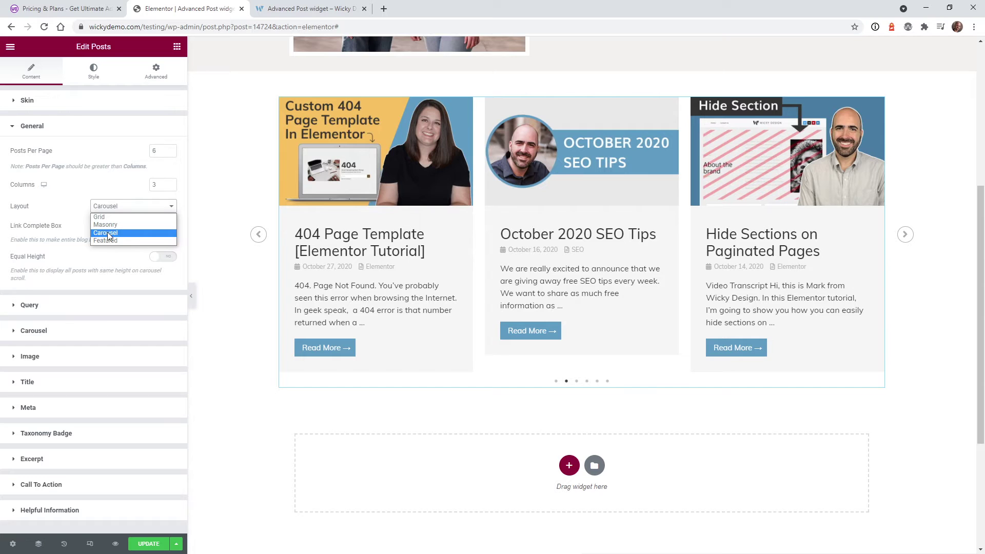
{"action": "left_click", "coordinate": [110, 241]}
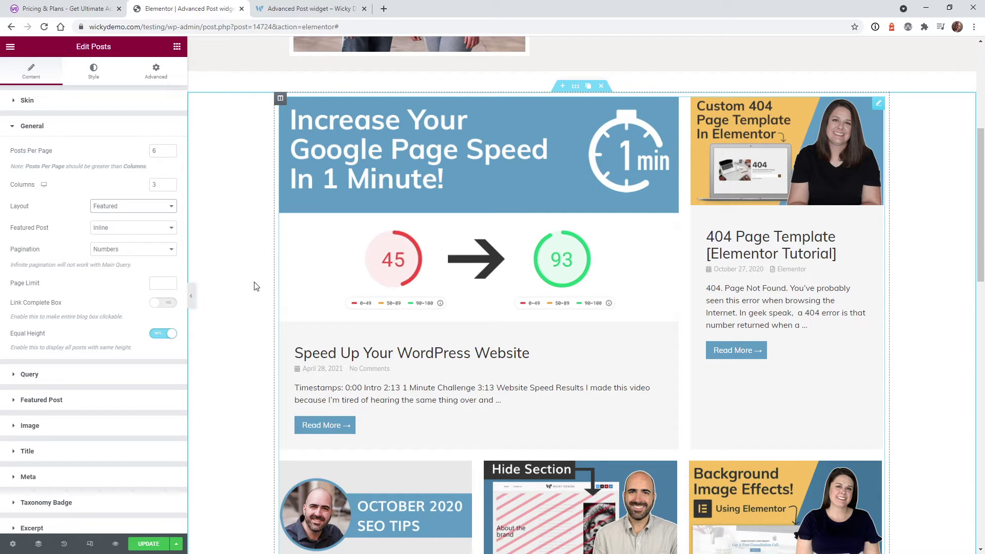
{"action": "left_click", "coordinate": [118, 208]}
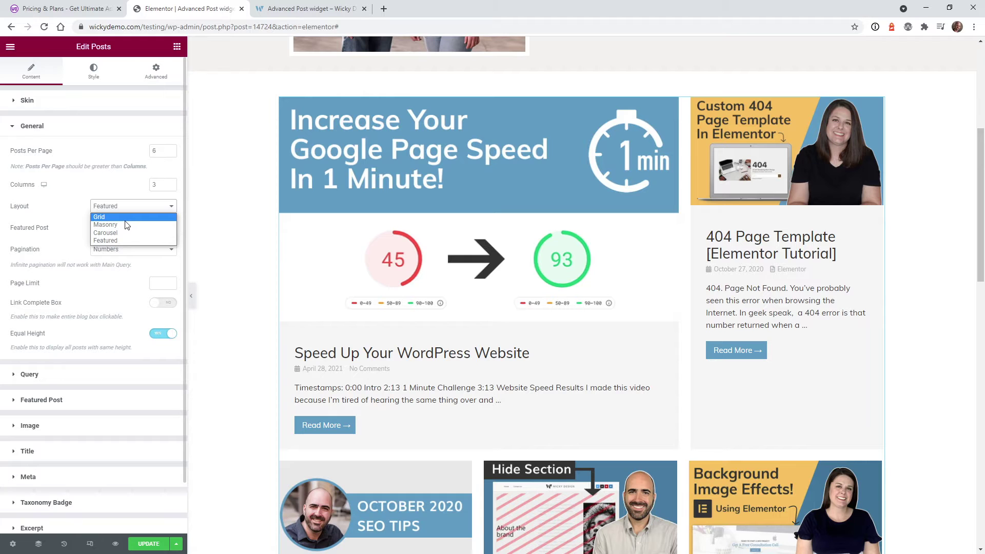
{"action": "left_click", "coordinate": [120, 218]}
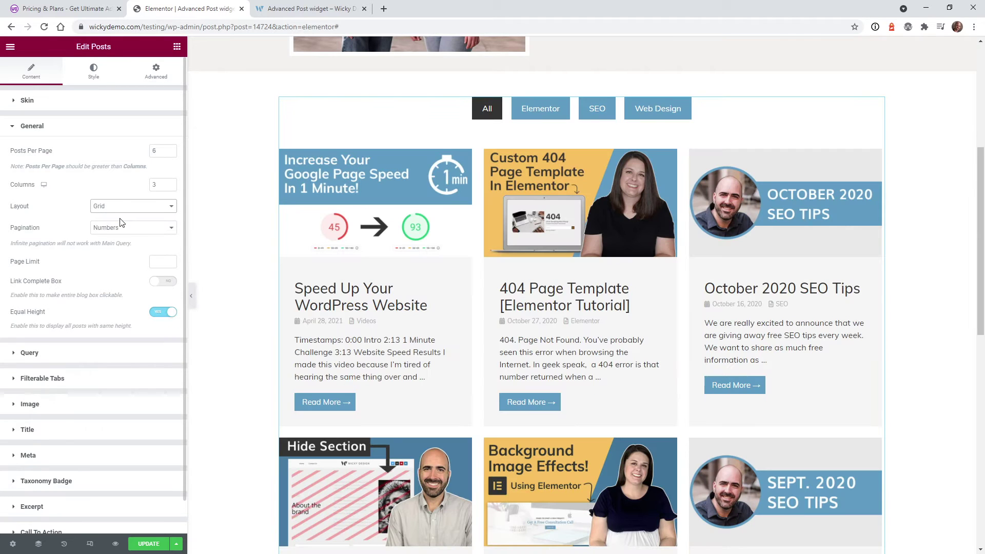
{"action": "left_click", "coordinate": [123, 227]}
{"action": "left_click", "coordinate": [121, 236]}
{"action": "left_click", "coordinate": [121, 231]}
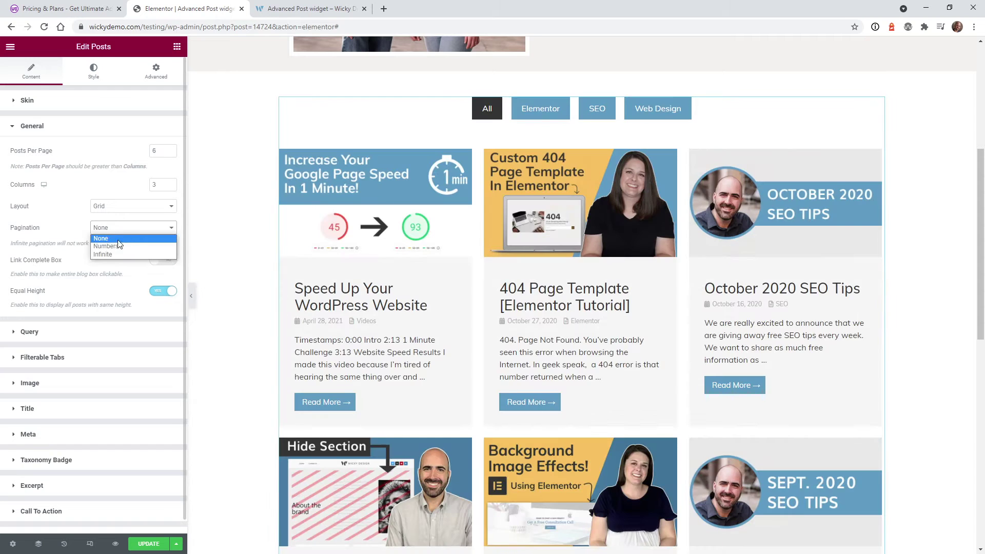
{"action": "left_click", "coordinate": [119, 244]}
{"action": "scroll", "coordinate": [425, 338], "scroll_direction": "down", "scroll_amount": 5}
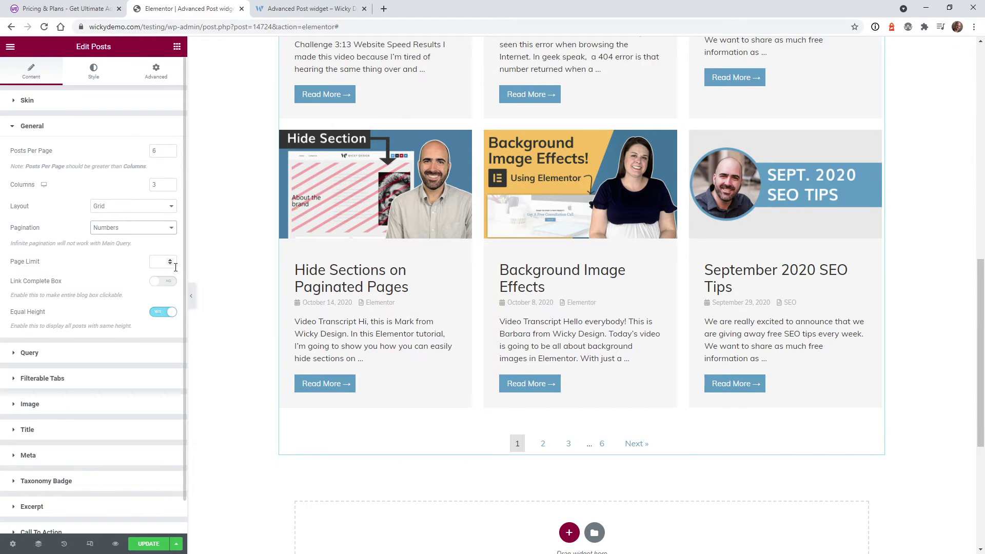
{"action": "left_click", "coordinate": [157, 261]}
{"action": "type", "text": "3"}
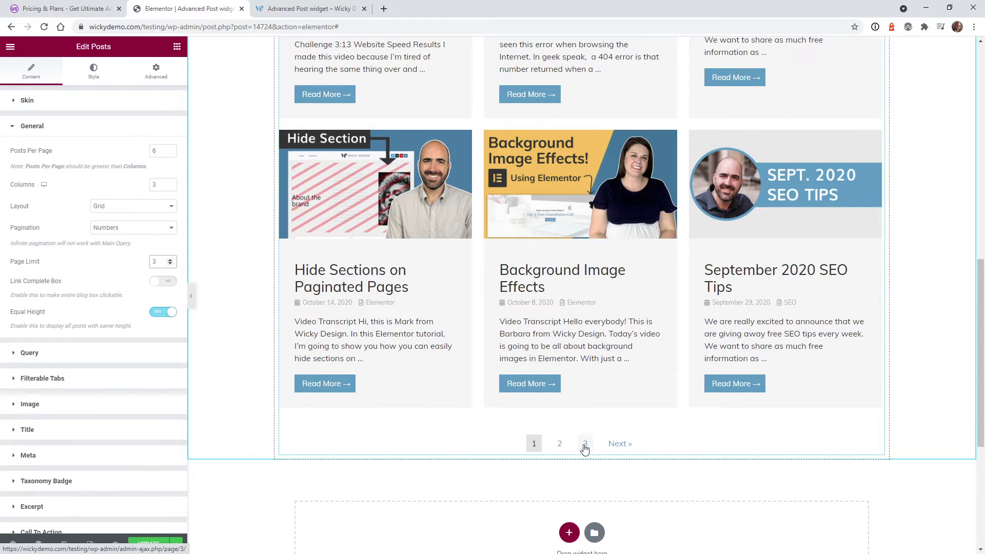
{"action": "key", "text": "BackSpace"}
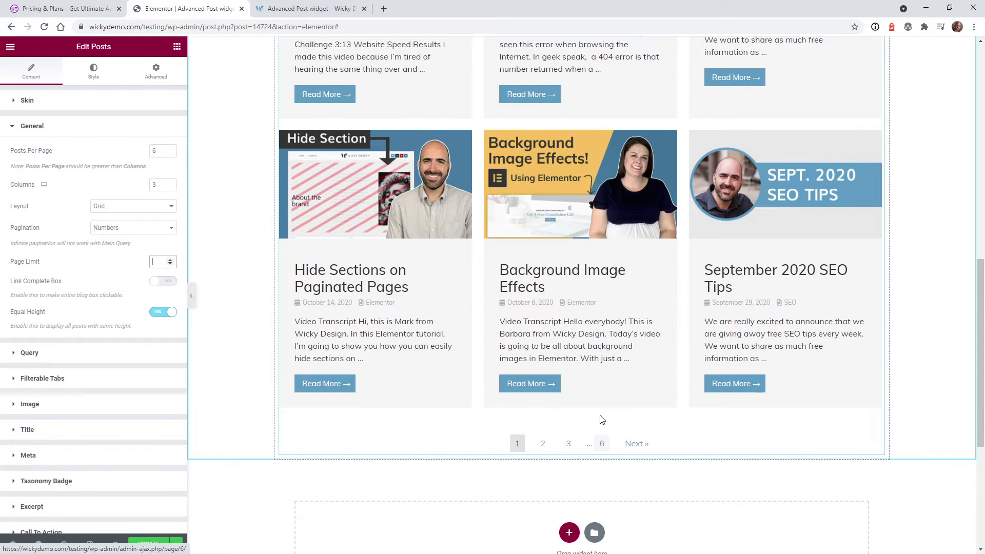
{"action": "scroll", "coordinate": [534, 319], "scroll_direction": "up", "scroll_amount": 6}
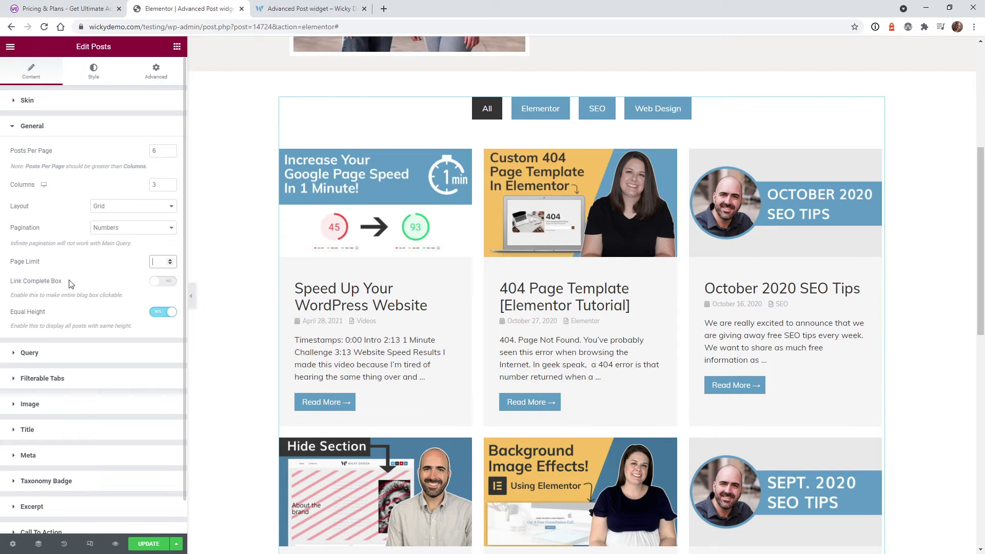
Test Link Complete Box and Equal Height, leaving linking off and equal height on; expand Query.
{"action": "left_click", "coordinate": [163, 281]}
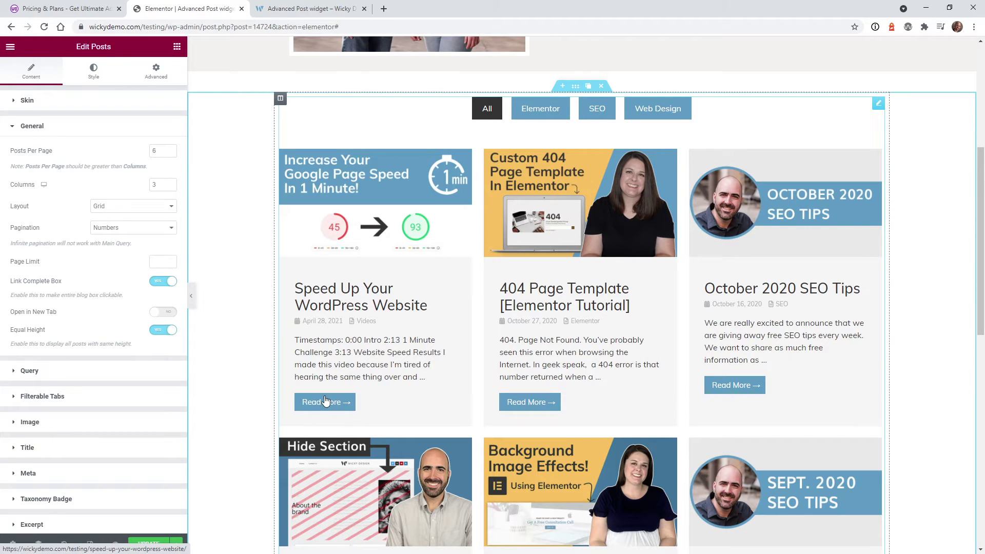
{"action": "left_click", "coordinate": [161, 281]}
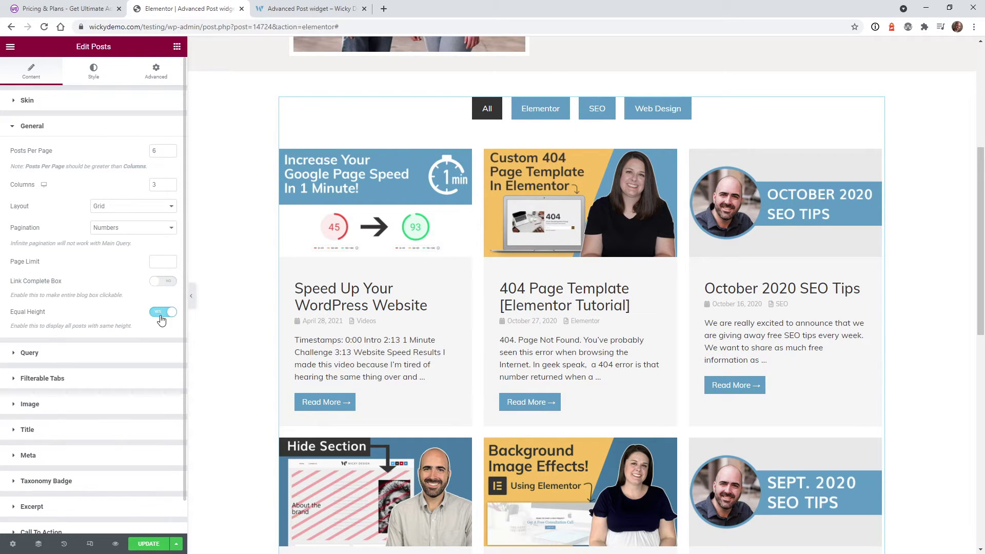
{"action": "left_click", "coordinate": [162, 313]}
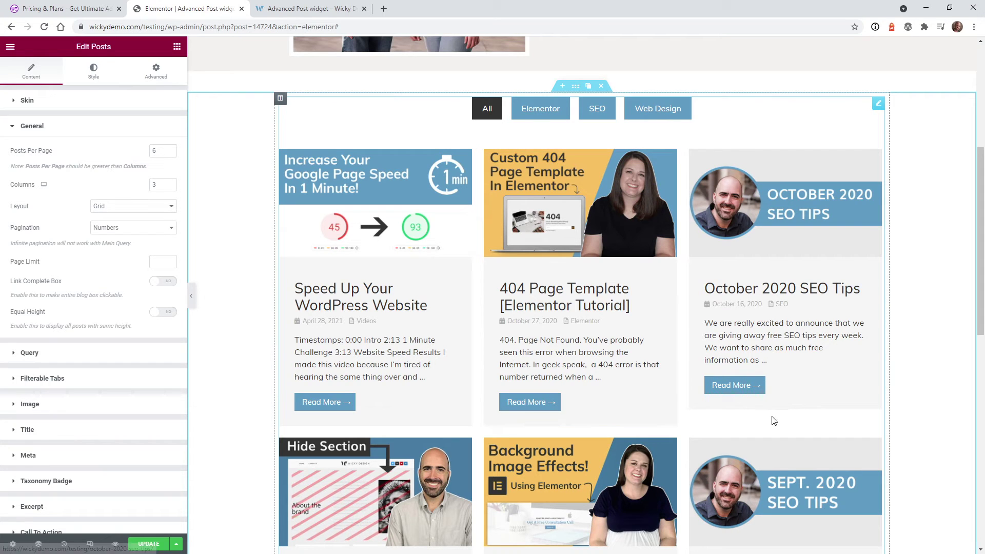
{"action": "left_click", "coordinate": [168, 315]}
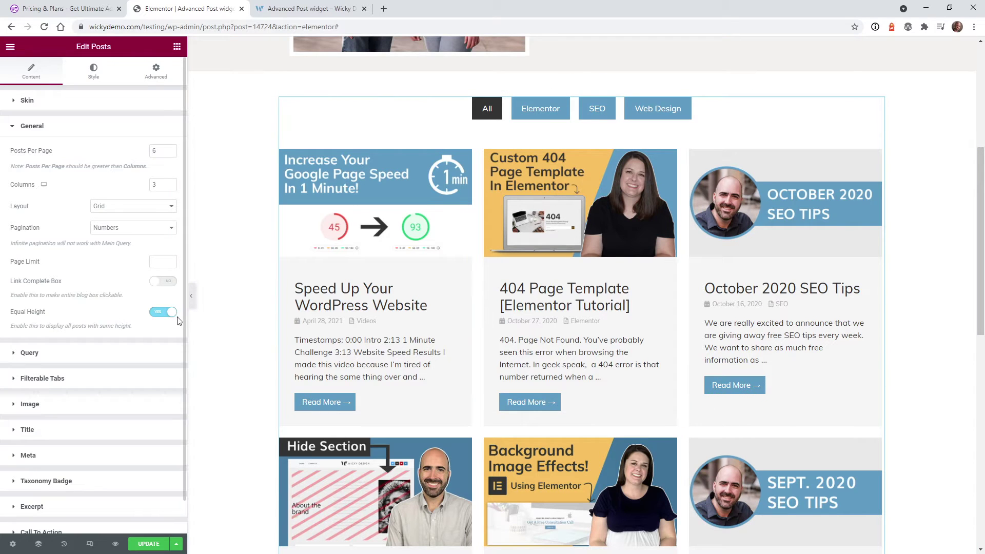
{"action": "left_click", "coordinate": [31, 352]}
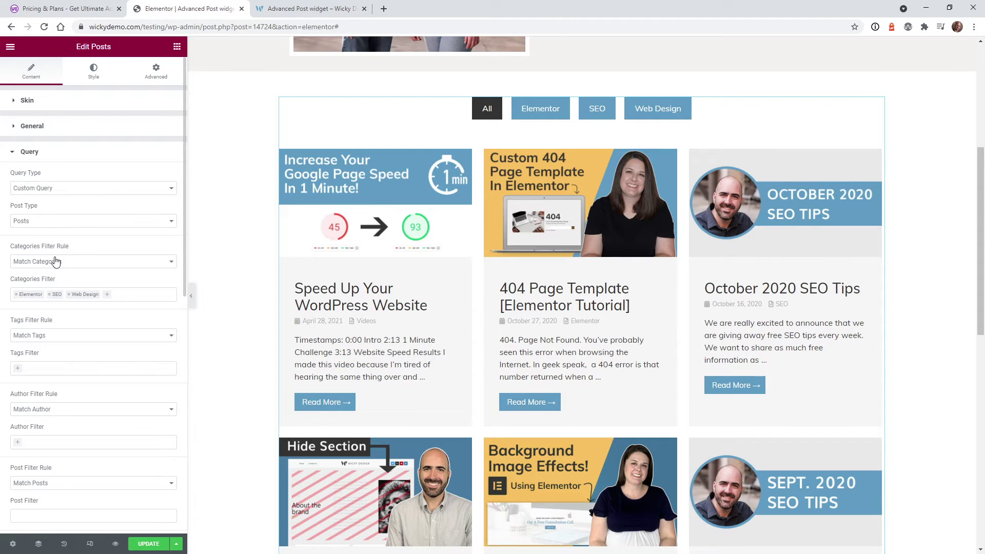
Keep Posts as the post type and remove Web Design, SEO and Elementor from the category filter.
{"action": "scroll", "coordinate": [77, 393], "scroll_direction": "down", "scroll_amount": 2}
{"action": "scroll", "coordinate": [77, 395], "scroll_direction": "up", "scroll_amount": 2}
{"action": "left_click", "coordinate": [74, 222]}
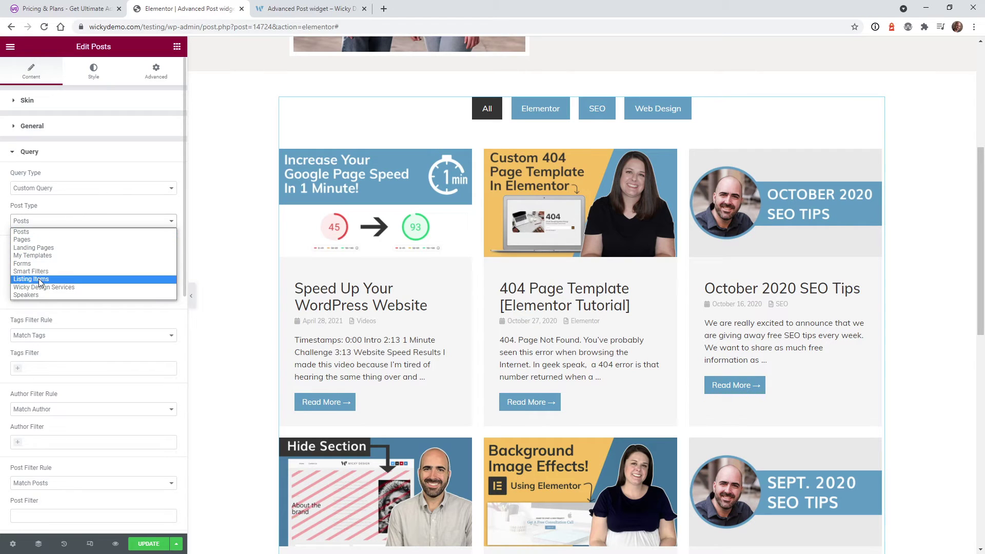
{"action": "left_click", "coordinate": [6, 211]}
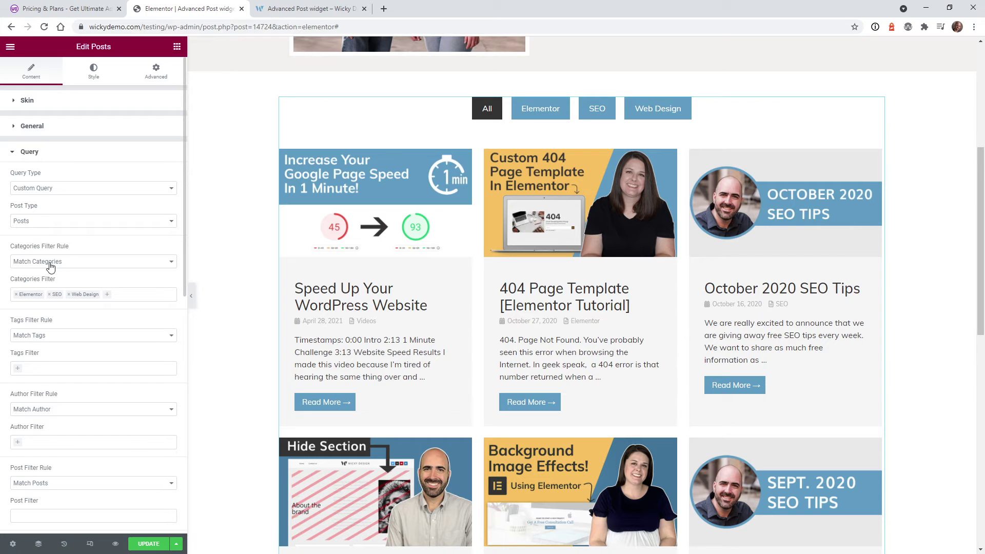
{"action": "left_click", "coordinate": [69, 295]}
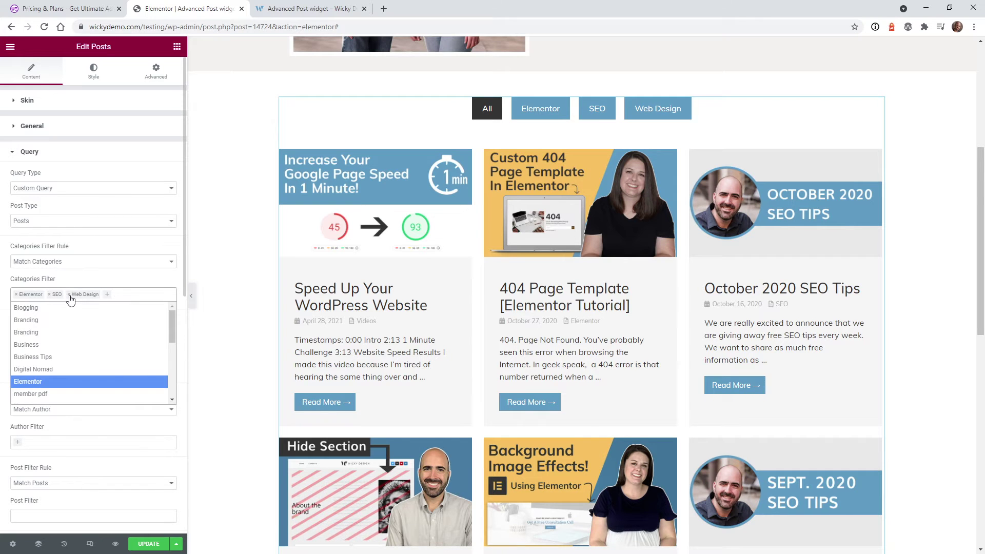
{"action": "left_click", "coordinate": [50, 295]}
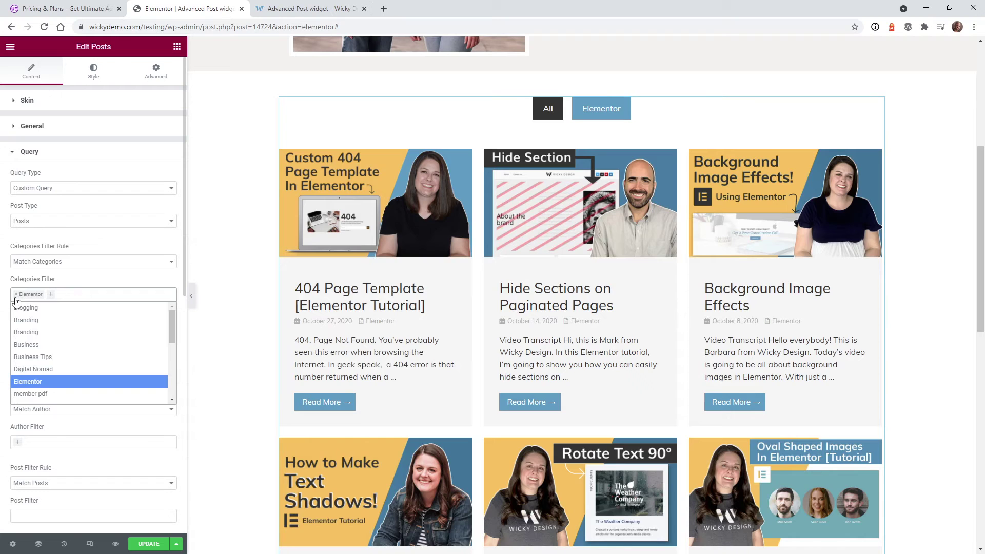
{"action": "left_click", "coordinate": [16, 294]}
{"action": "left_click", "coordinate": [17, 280]}
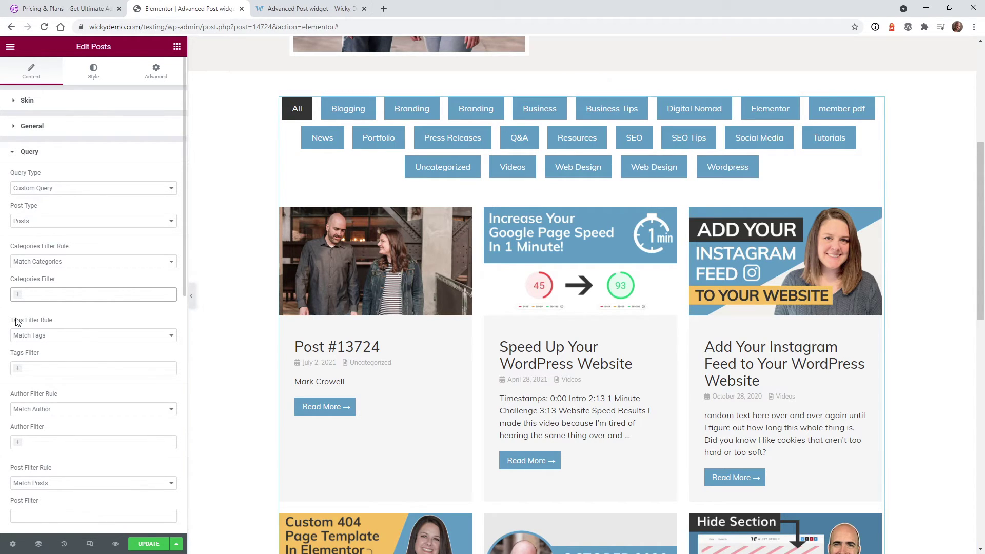
Add Web Design, SEO and Elementor back to the category filter.
{"action": "left_click", "coordinate": [46, 300]}
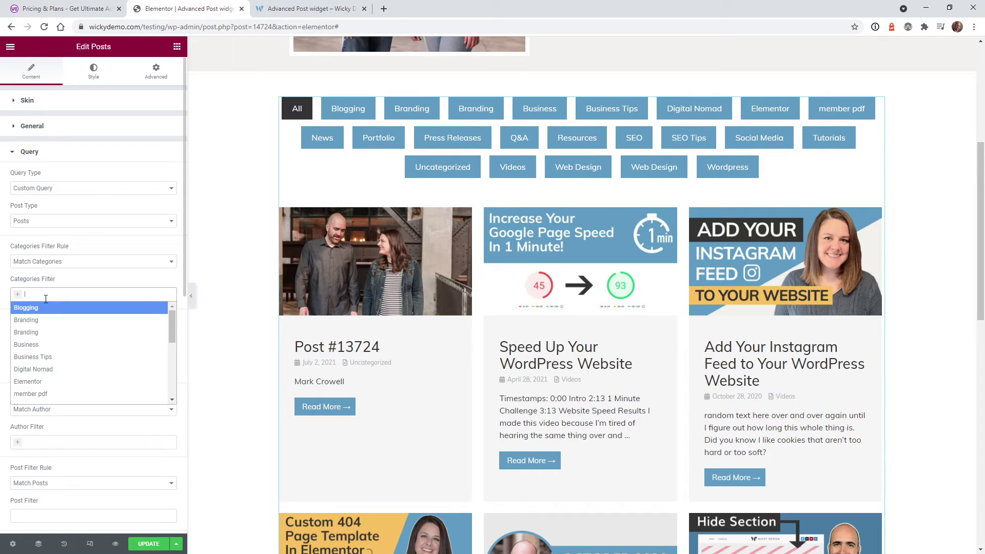
{"action": "type", "text": "web"}
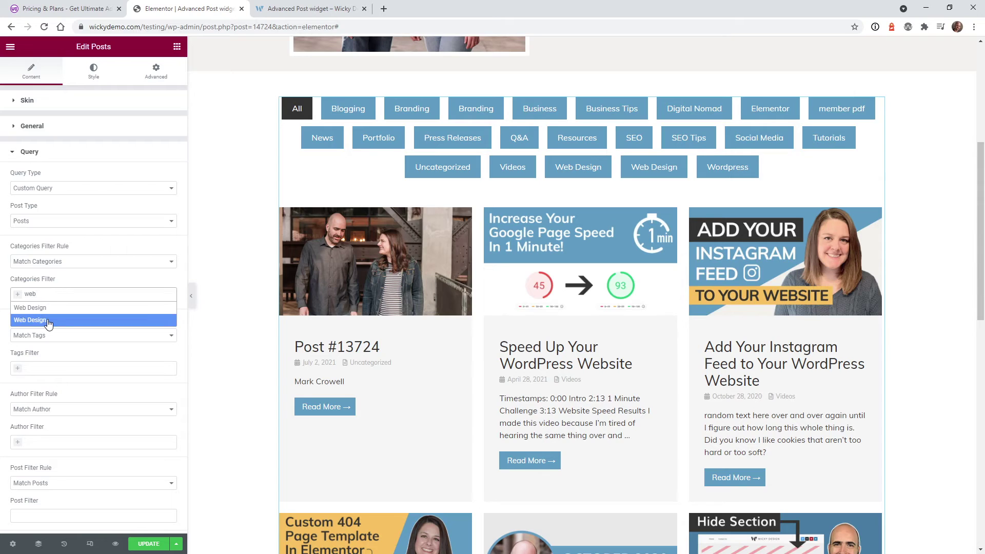
{"action": "left_click", "coordinate": [46, 320]}
{"action": "left_click", "coordinate": [72, 294]}
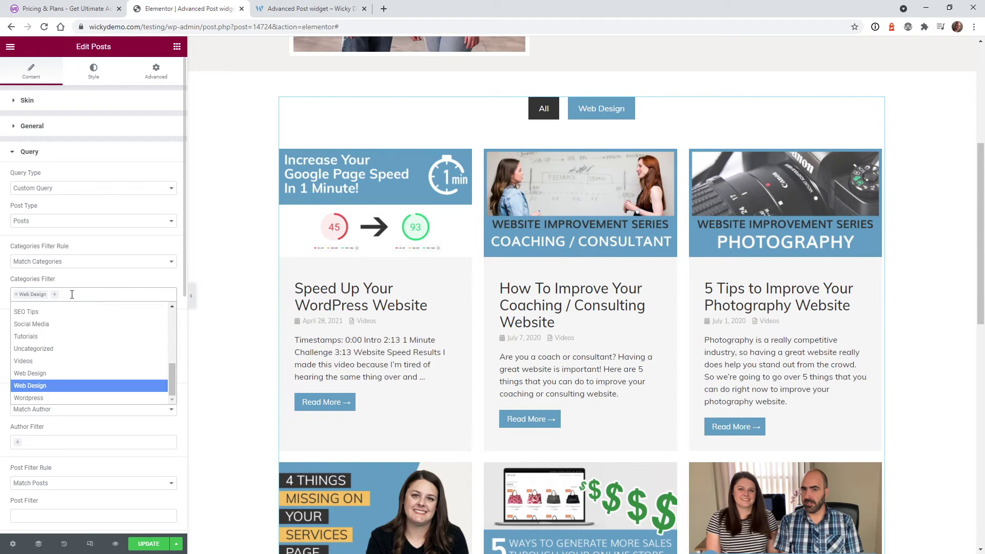
{"action": "type", "text": "seo"}
{"action": "left_click", "coordinate": [77, 305]}
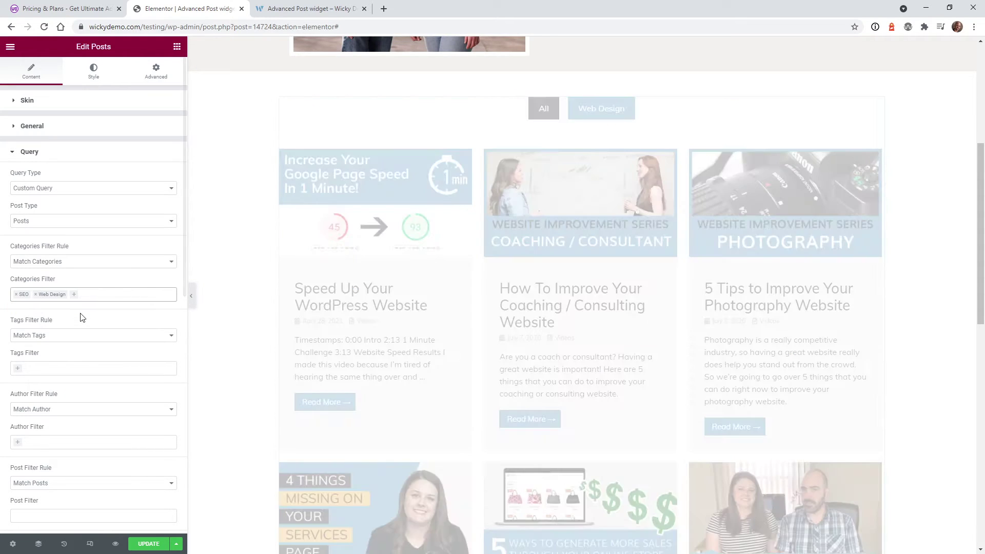
{"action": "left_click", "coordinate": [88, 294]}
{"action": "type", "text": "eleme"}
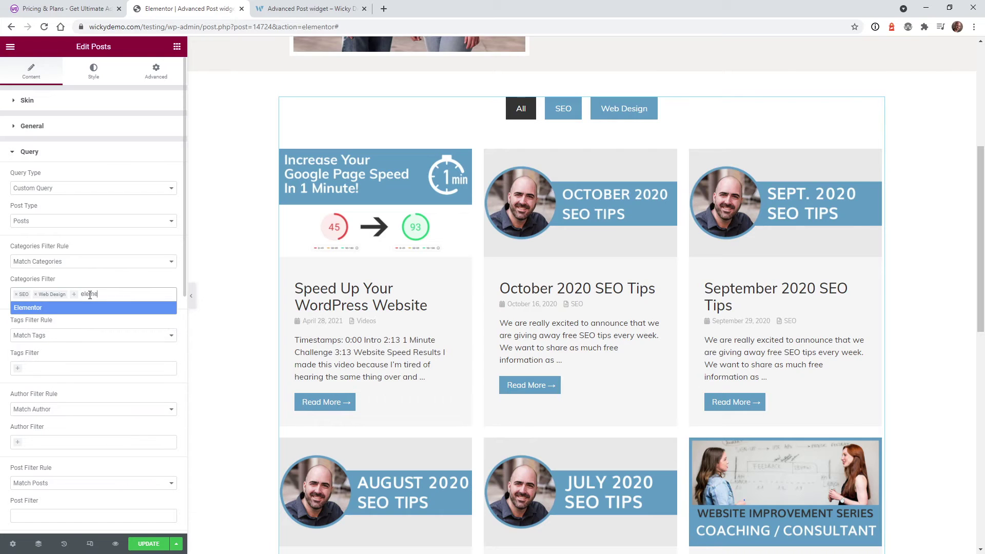
{"action": "left_click", "coordinate": [88, 308]}
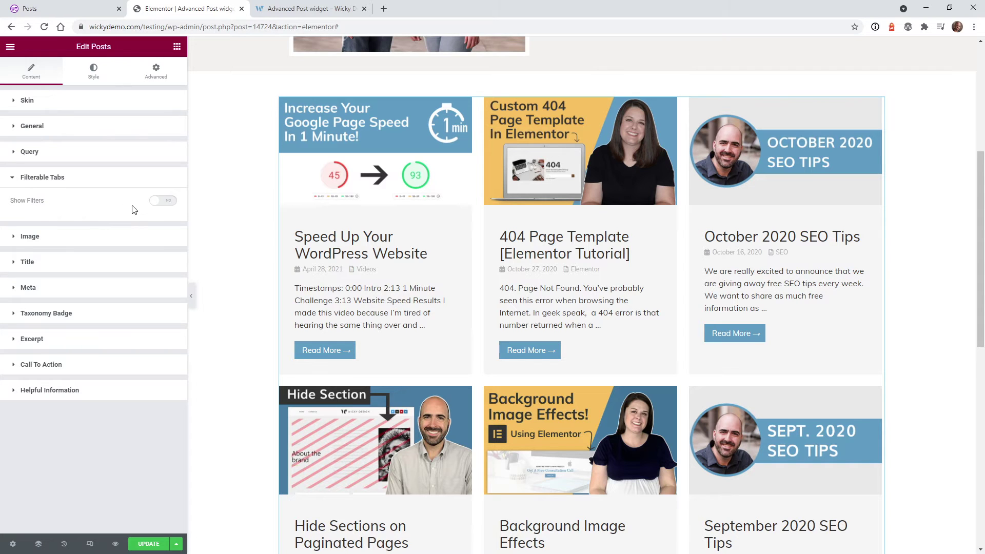
Turn Show Filters on with the tabs filtering by Categories.
{"action": "left_click", "coordinate": [161, 207]}
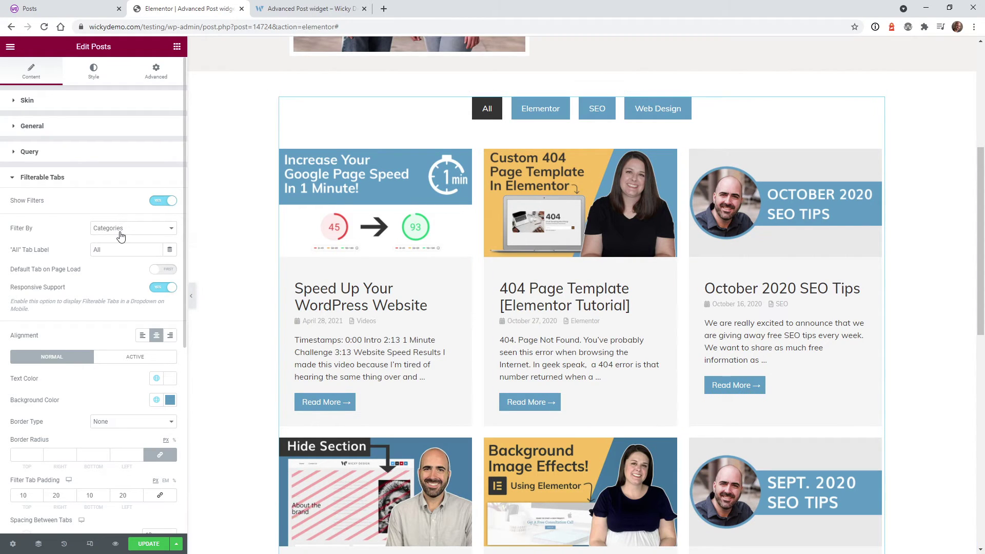
{"action": "scroll", "coordinate": [37, 395], "scroll_direction": "down", "scroll_amount": 4}
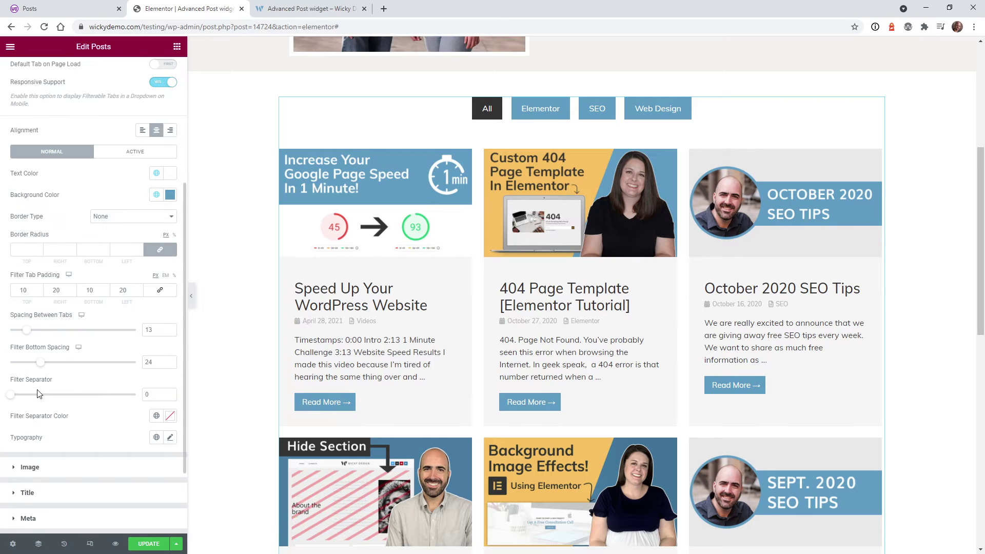
{"action": "scroll", "coordinate": [105, 279], "scroll_direction": "up", "scroll_amount": 4}
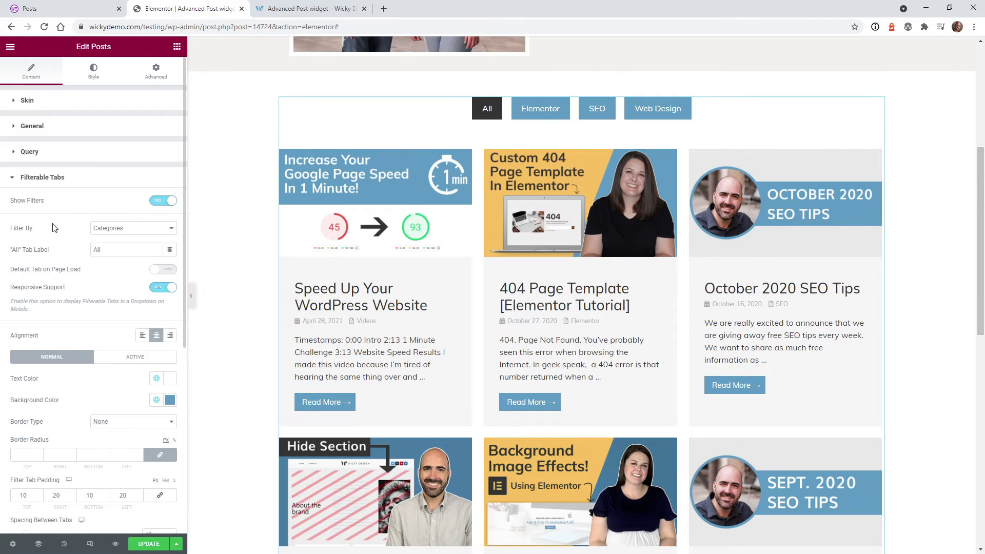
{"action": "left_click", "coordinate": [104, 227]}
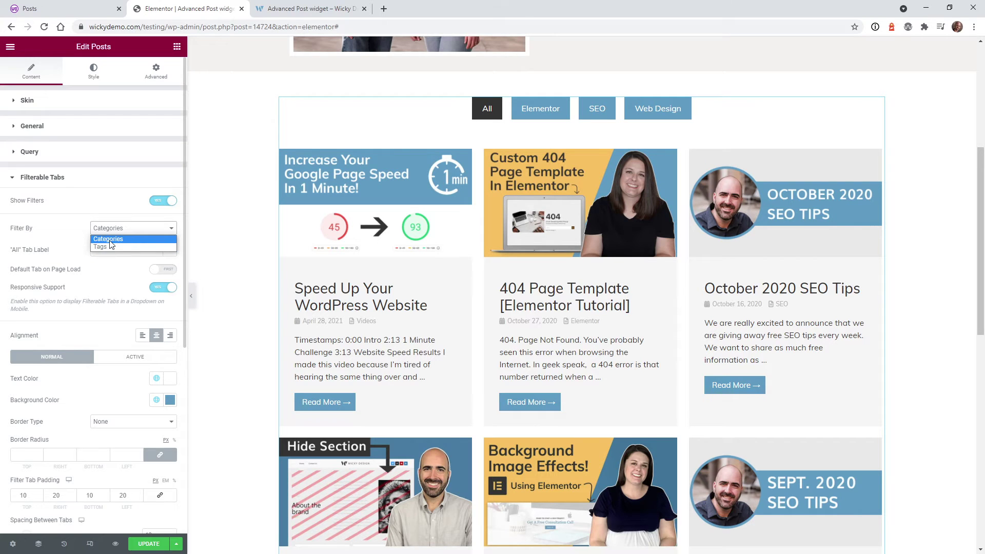
{"action": "left_click", "coordinate": [125, 240]}
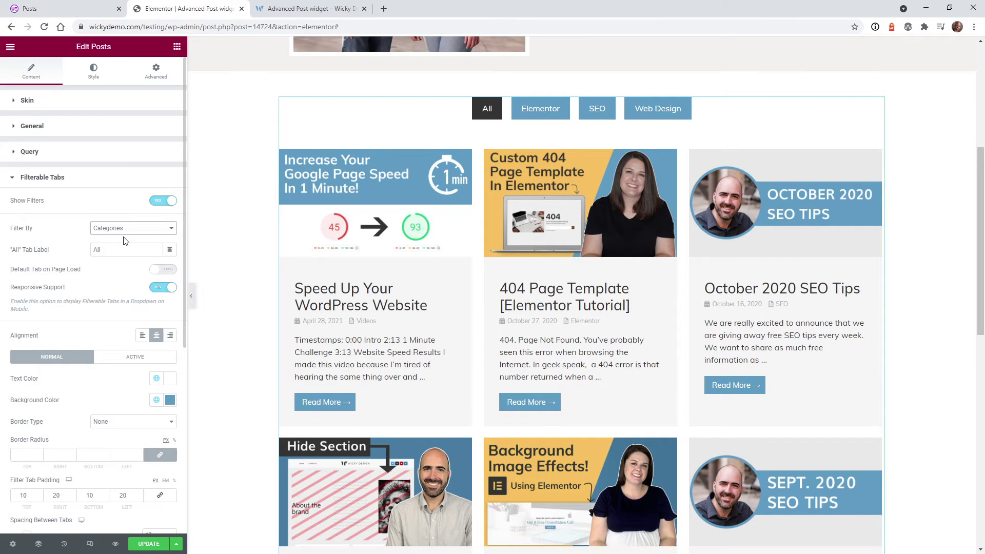
Review the "All" tab label text and its dynamic values list.
{"action": "left_click", "coordinate": [98, 250]}
{"action": "left_click_drag", "start_coordinate": [104, 248], "coordinate": [87, 244]}
{"action": "left_click", "coordinate": [170, 251]}
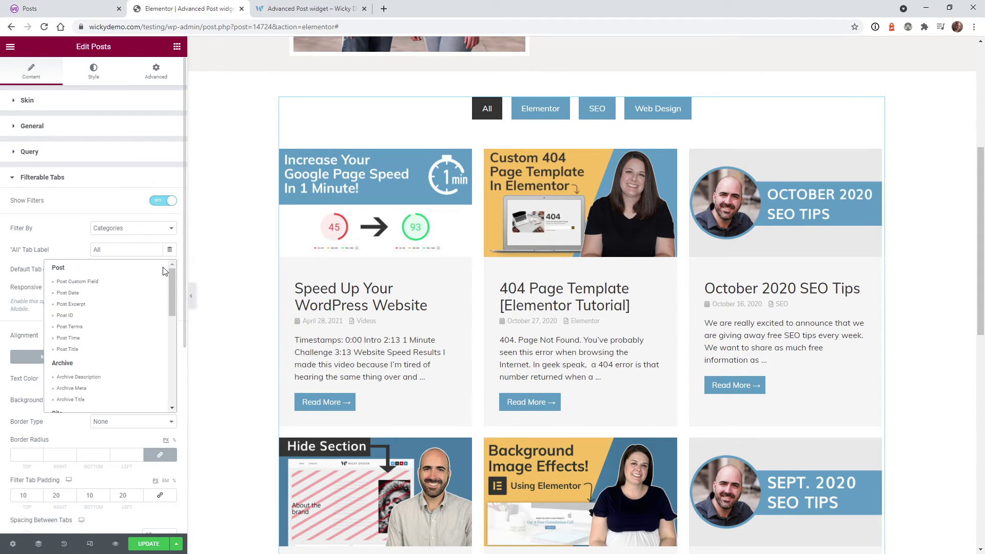
{"action": "left_click", "coordinate": [54, 254]}
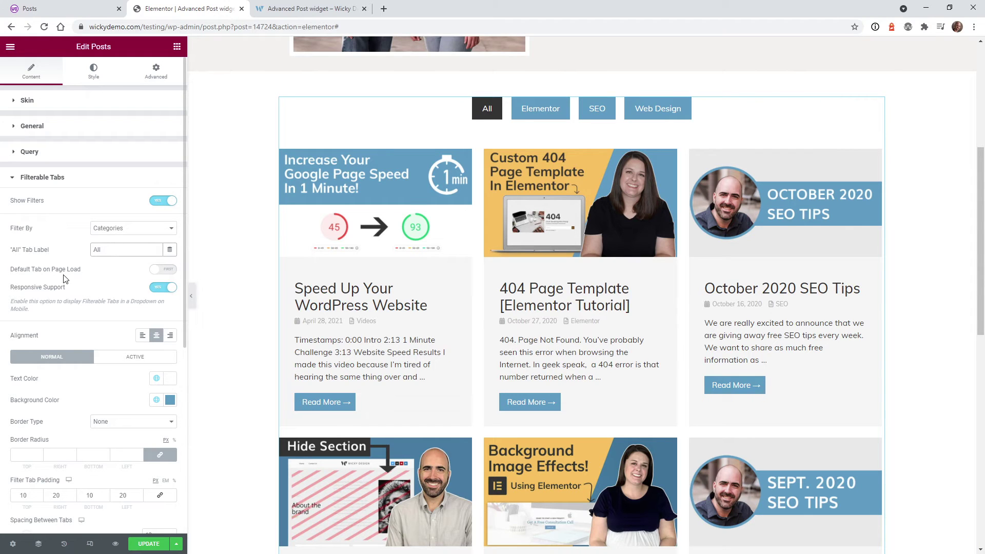
Enable Default Tab on Page Load and enter SEO as the category name.
{"action": "left_click", "coordinate": [168, 272]}
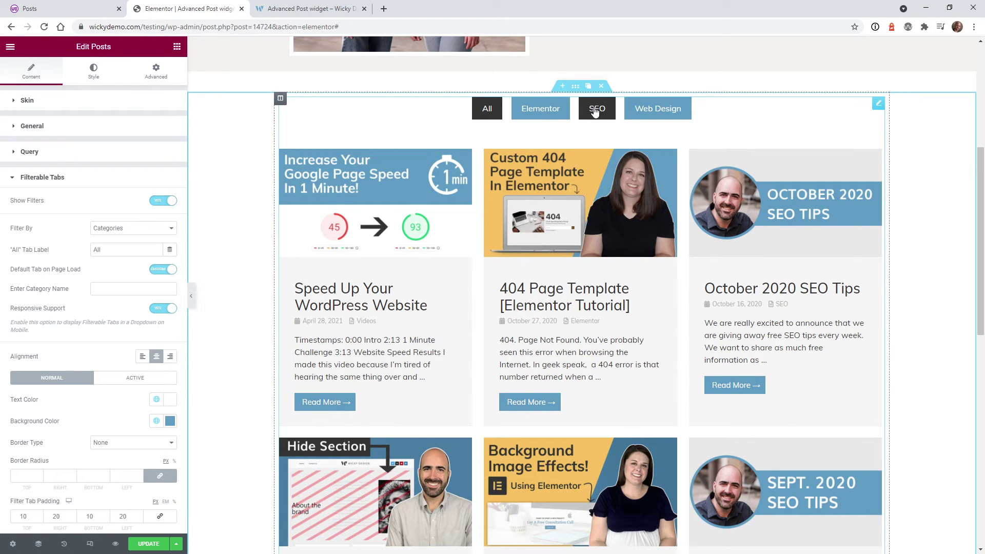
{"action": "left_click", "coordinate": [131, 287]}
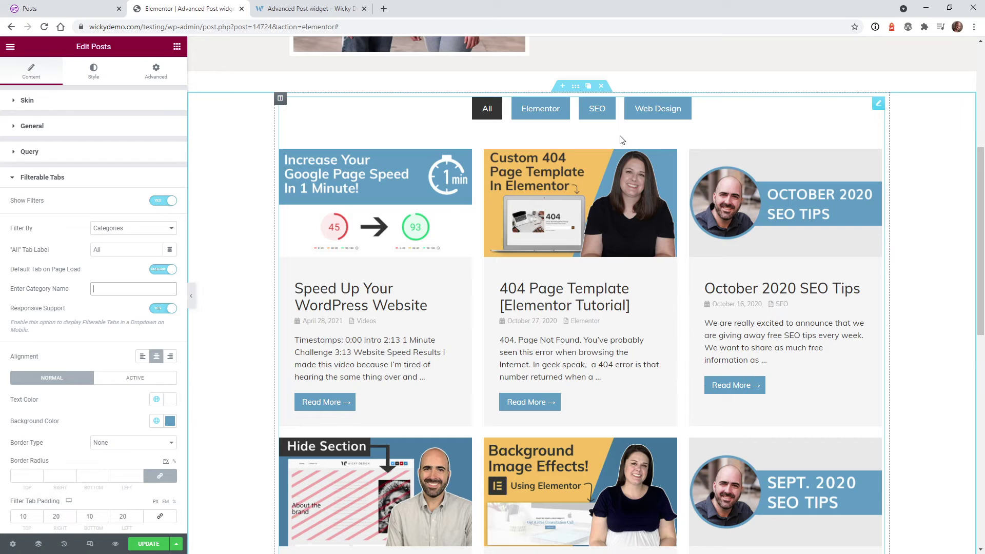
{"action": "type", "text": "SEO"}
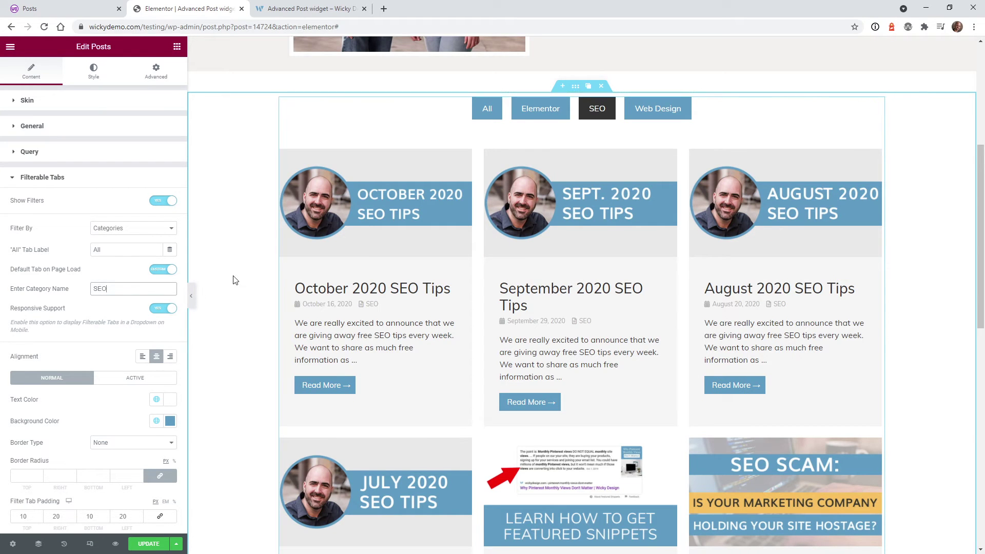
Save the page and view the live page without the preview parameters in its address.
{"action": "left_click", "coordinate": [141, 545]}
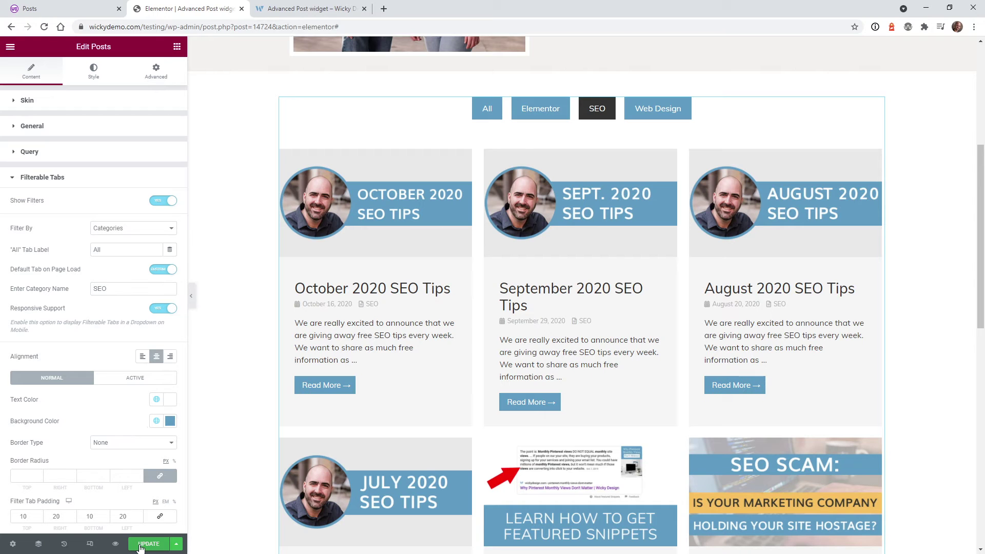
{"action": "left_click", "coordinate": [282, 9]}
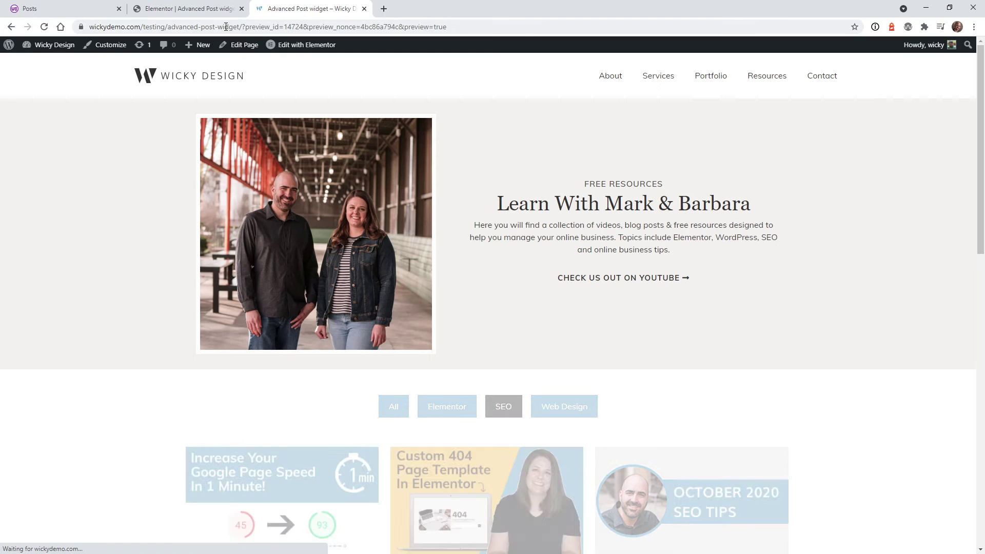
{"action": "left_click_drag", "start_coordinate": [243, 27], "coordinate": [678, 20]}
{"action": "key", "text": "Delete"}
{"action": "key", "text": "Return"}
{"action": "scroll", "coordinate": [229, 320], "scroll_direction": "down", "scroll_amount": 4}
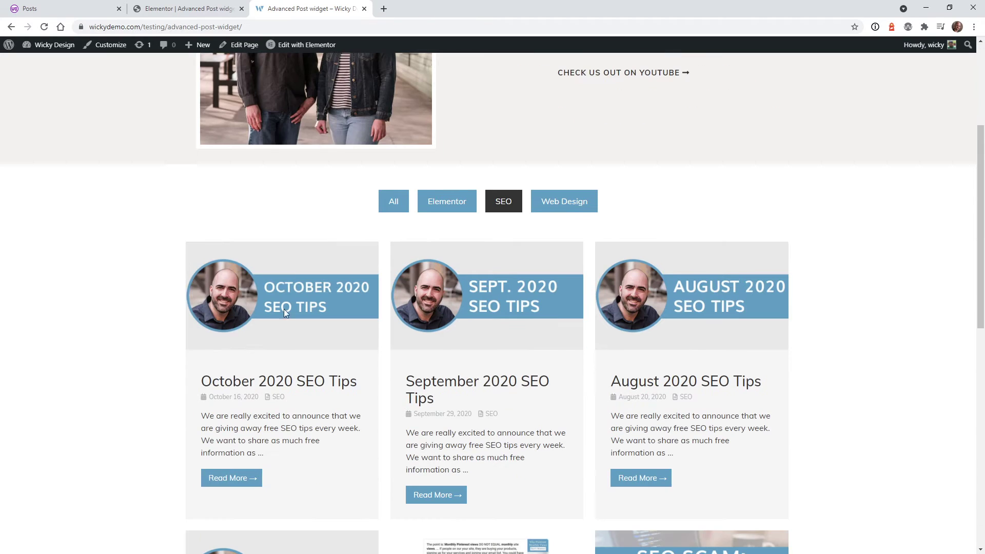
Back in the editor, delete SEO from the default category name field.
{"action": "key", "text": "ctrl+shift+Tab"}
{"action": "left_click_drag", "start_coordinate": [112, 290], "coordinate": [87, 289]}
{"action": "key", "text": "BackSpace"}
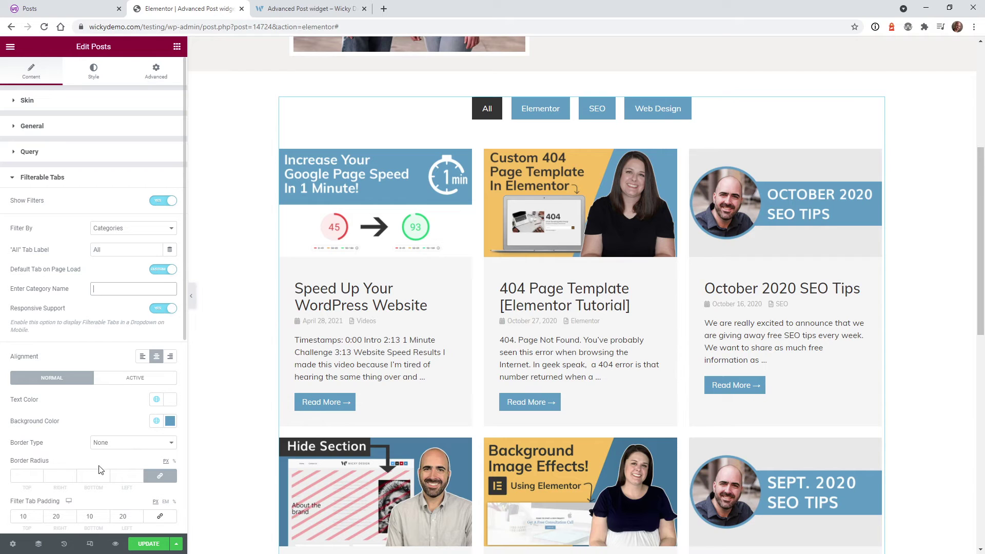
{"action": "left_click", "coordinate": [91, 544]}
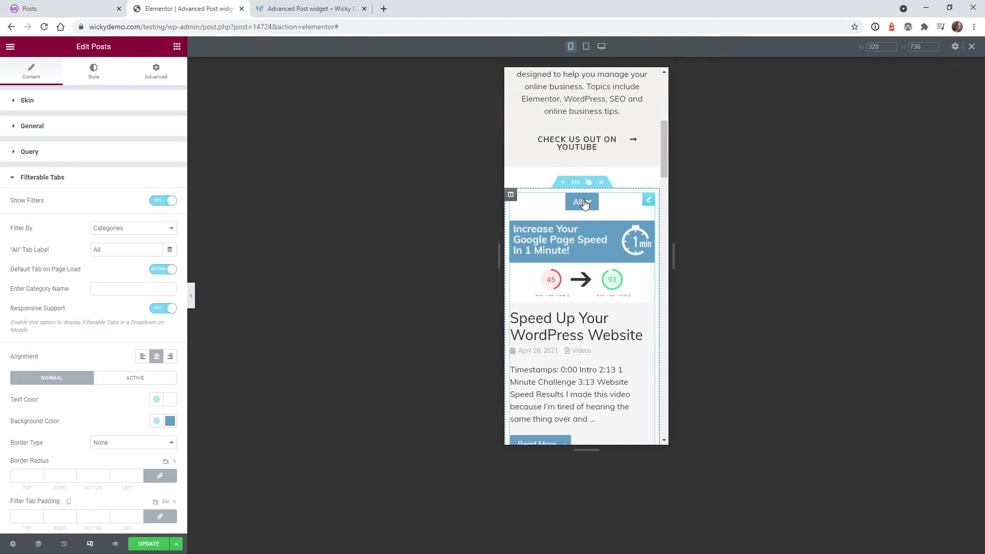
{"action": "left_click", "coordinate": [161, 309]}
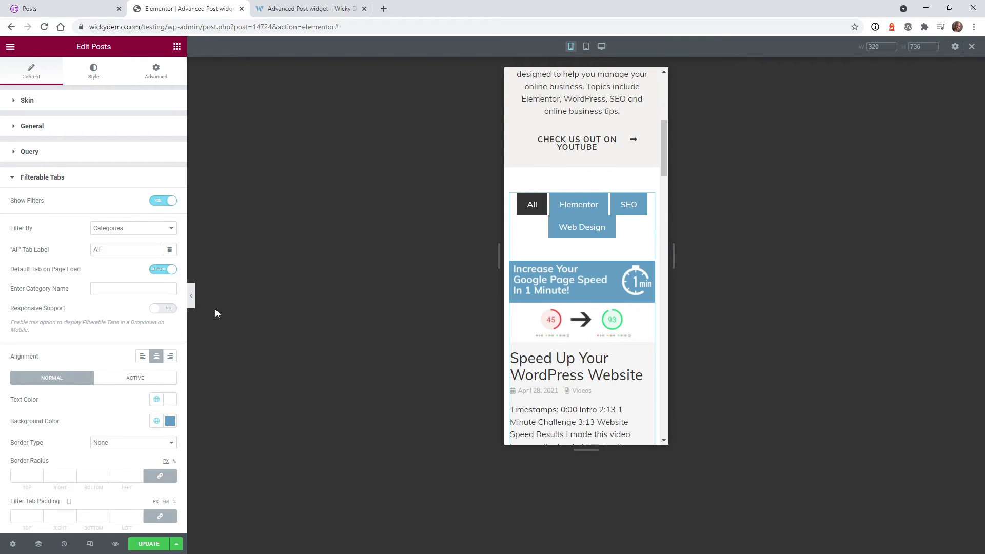
{"action": "left_click", "coordinate": [163, 308]}
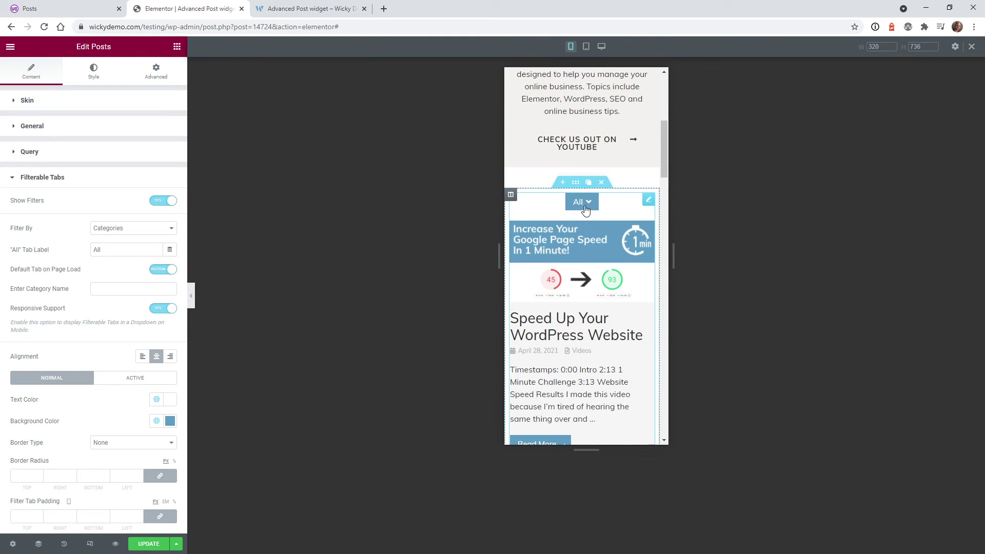
{"action": "left_click", "coordinate": [589, 209]}
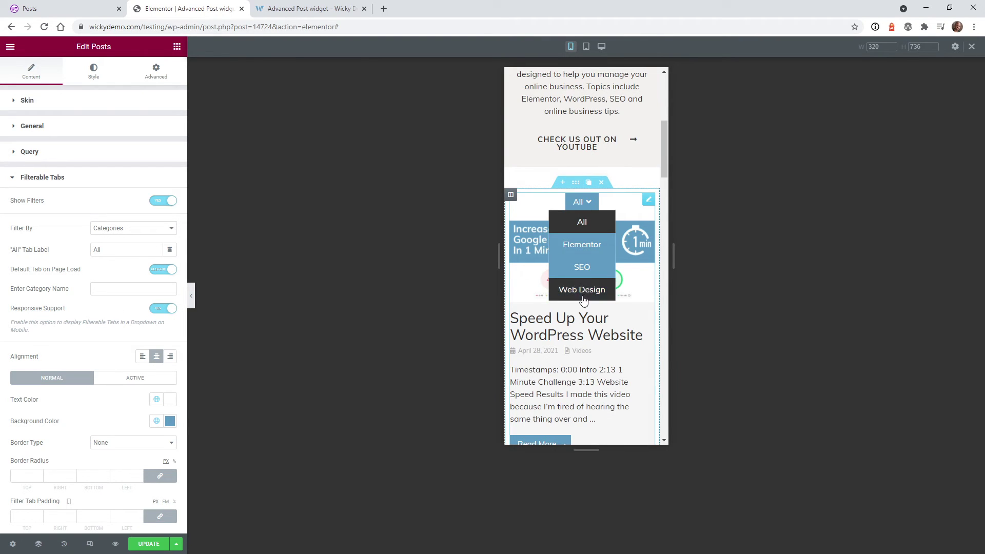
{"action": "left_click", "coordinate": [588, 206]}
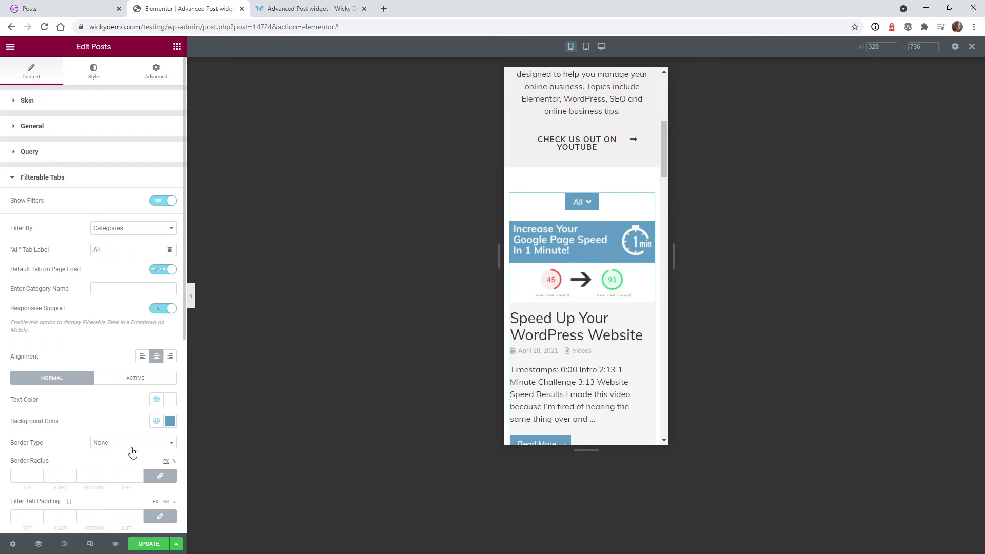
{"action": "left_click", "coordinate": [970, 48]}
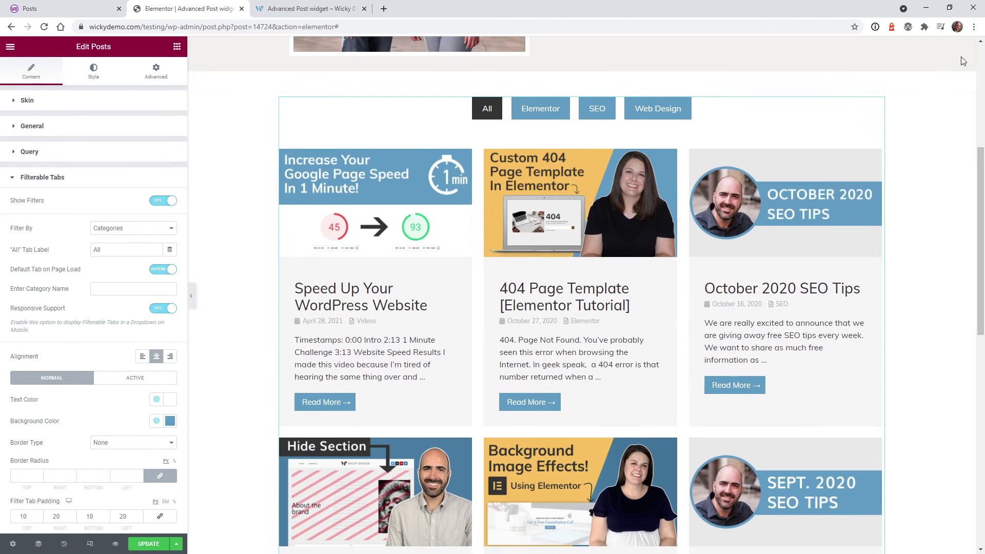
Try left and right alignment for the filter tabs, then keep them centred.
{"action": "left_click", "coordinate": [144, 359]}
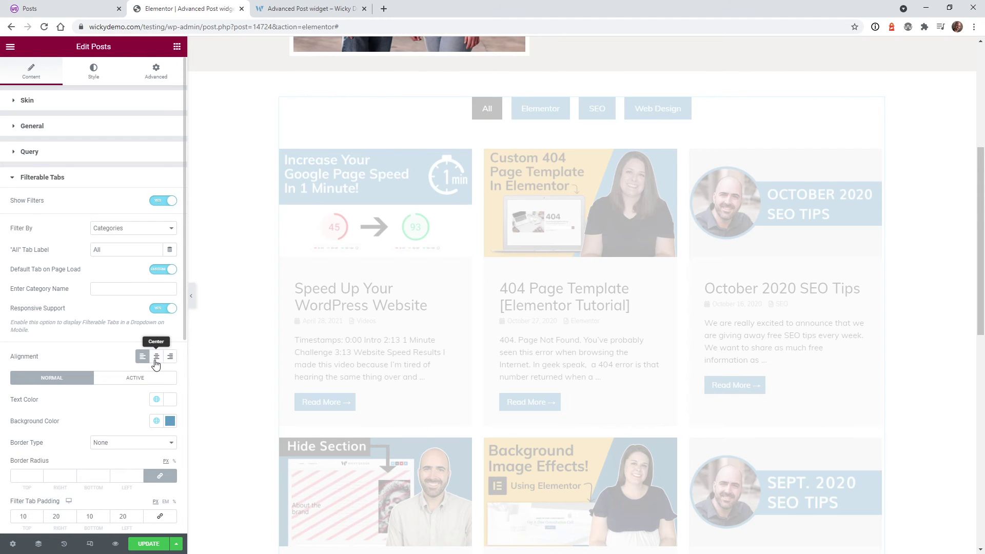
{"action": "left_click", "coordinate": [171, 358]}
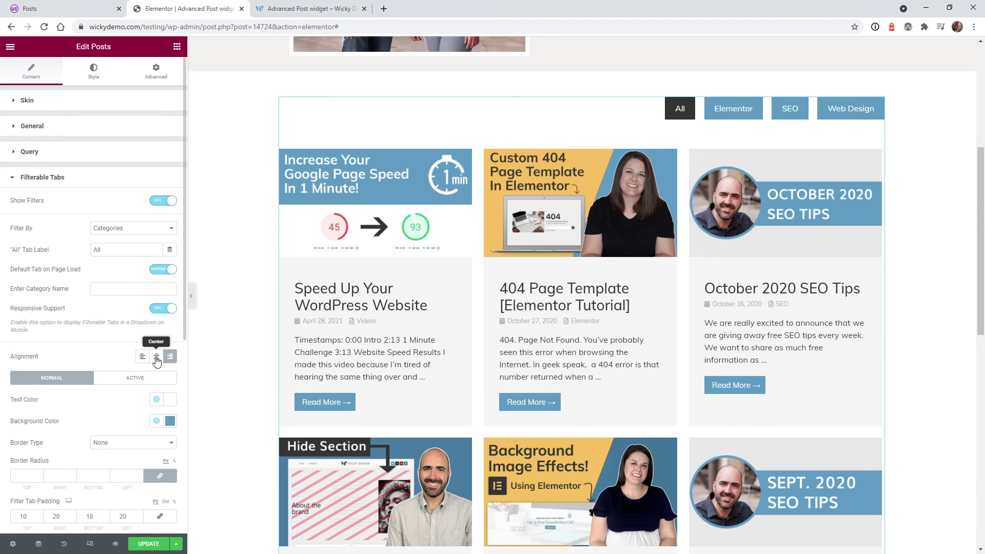
{"action": "left_click", "coordinate": [156, 358]}
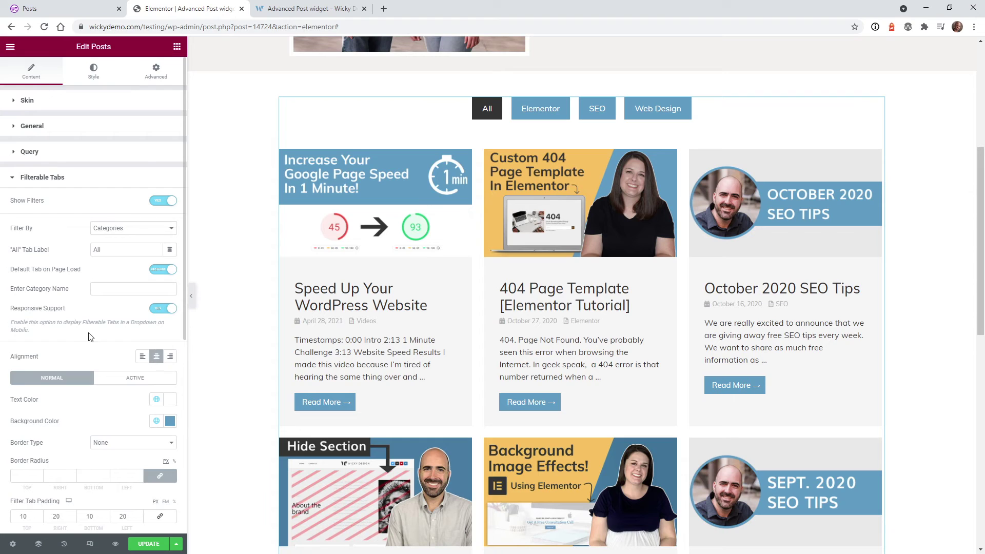
{"action": "scroll", "coordinate": [87, 262], "scroll_direction": "down", "scroll_amount": 2}
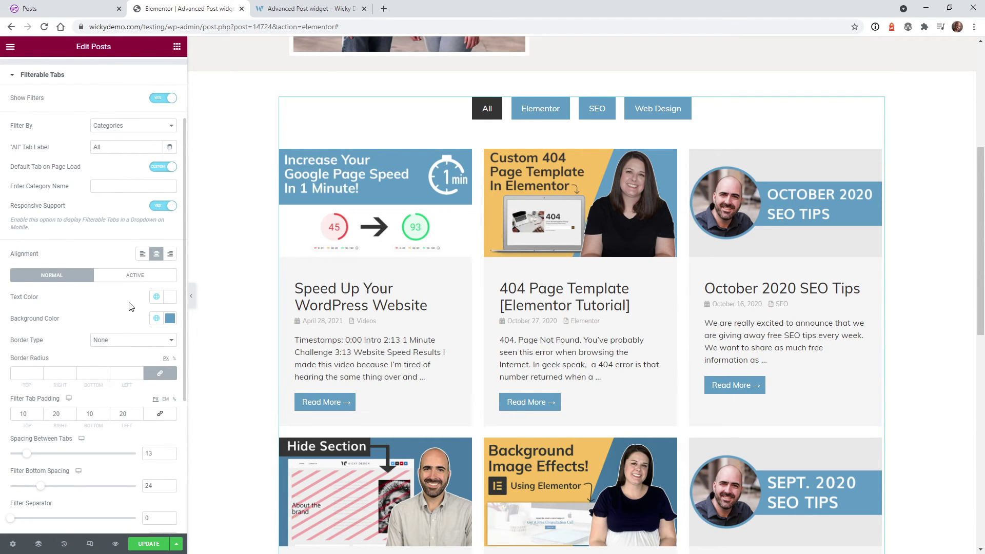
{"action": "scroll", "coordinate": [130, 307], "scroll_direction": "down", "scroll_amount": 2}
{"action": "scroll", "coordinate": [123, 315], "scroll_direction": "up", "scroll_amount": 4}
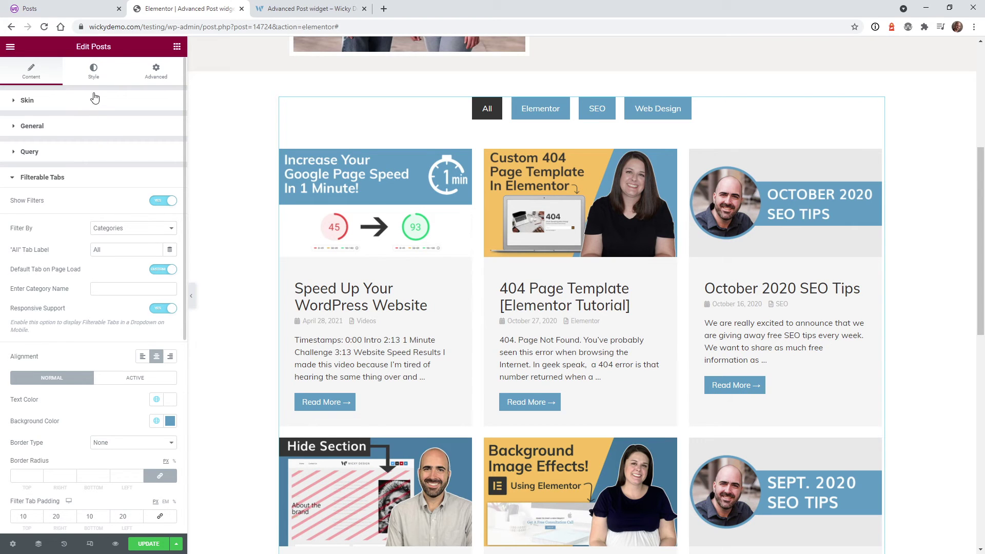
Check the Style tab, then expand Content's Filterable Tabs section down to its style controls.
{"action": "left_click", "coordinate": [93, 72]}
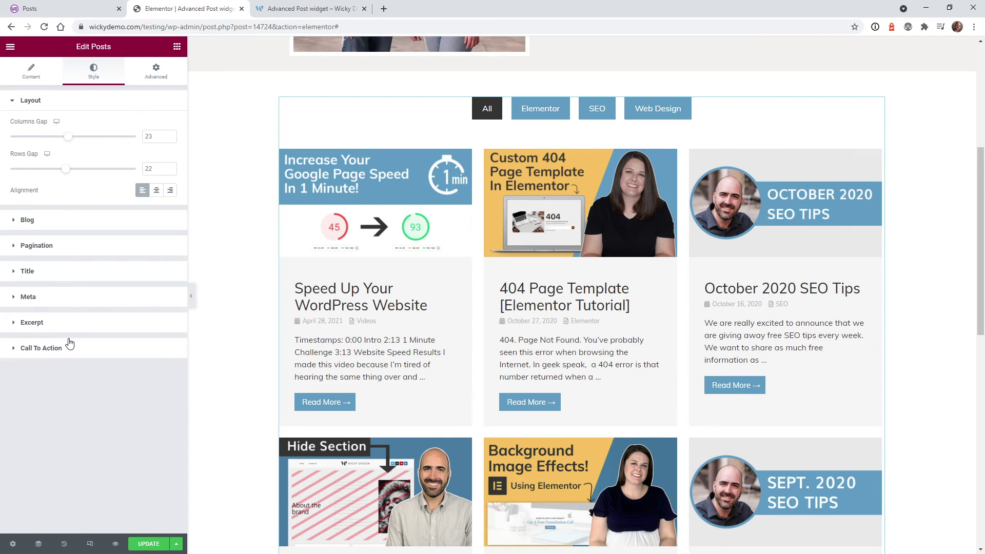
{"action": "left_click", "coordinate": [31, 73]}
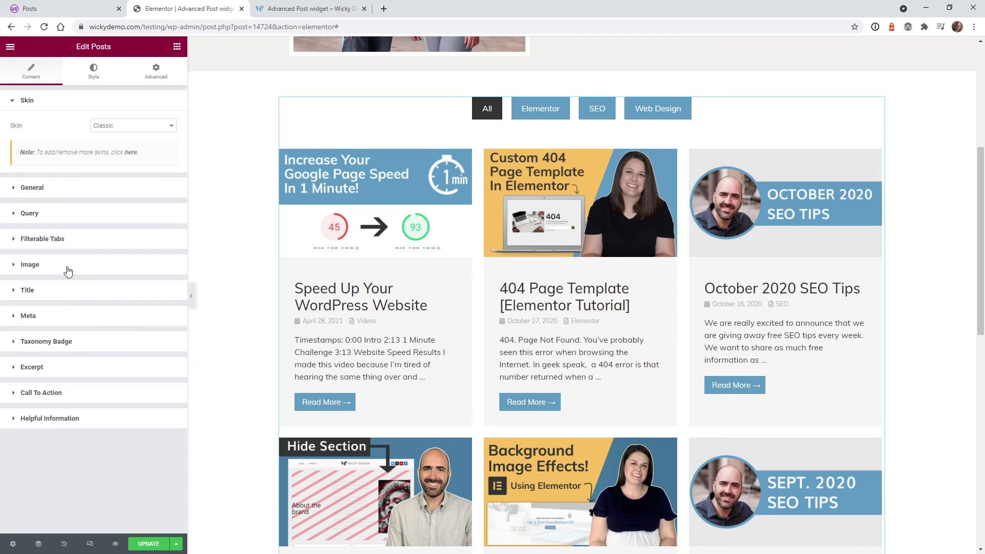
{"action": "left_click", "coordinate": [67, 242]}
{"action": "scroll", "coordinate": [96, 286], "scroll_direction": "down", "scroll_amount": 4}
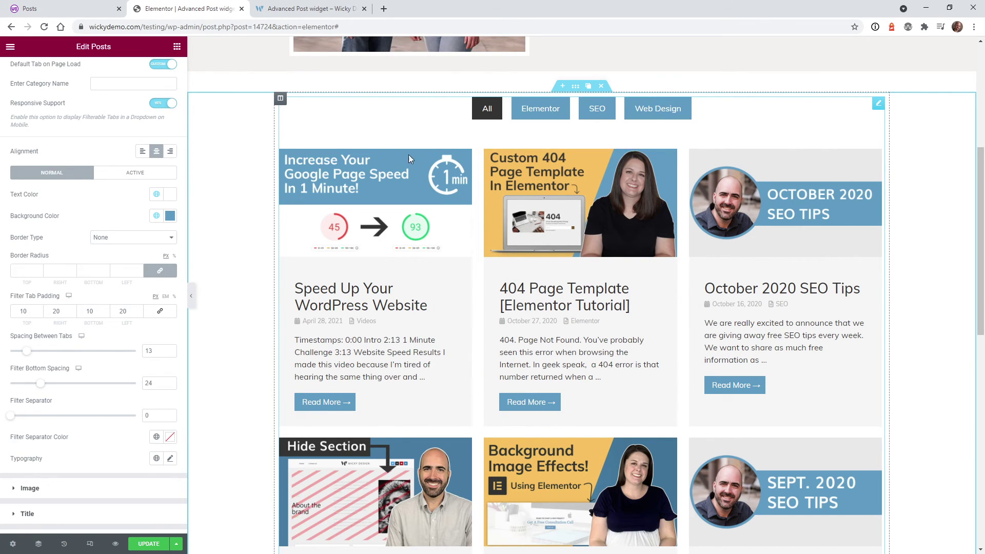
Filter the preview to Elementor posts, review tab colour states and keep border style None.
{"action": "left_click", "coordinate": [156, 177]}
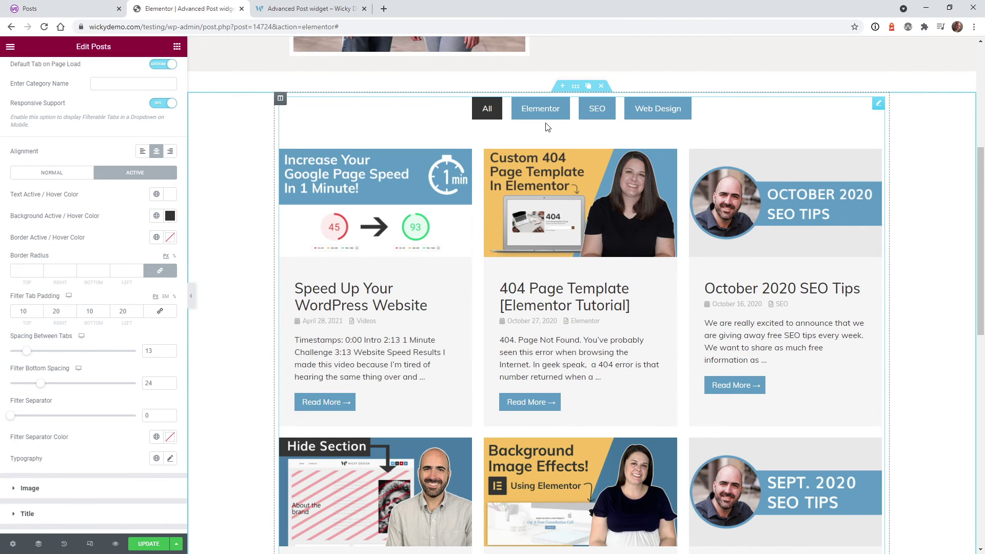
{"action": "left_click", "coordinate": [541, 109]}
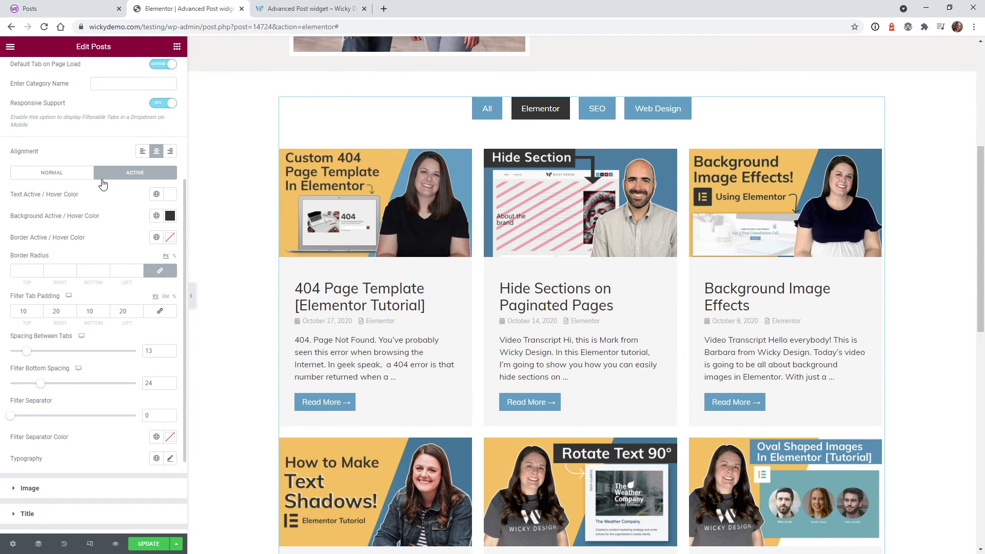
{"action": "left_click", "coordinate": [61, 176]}
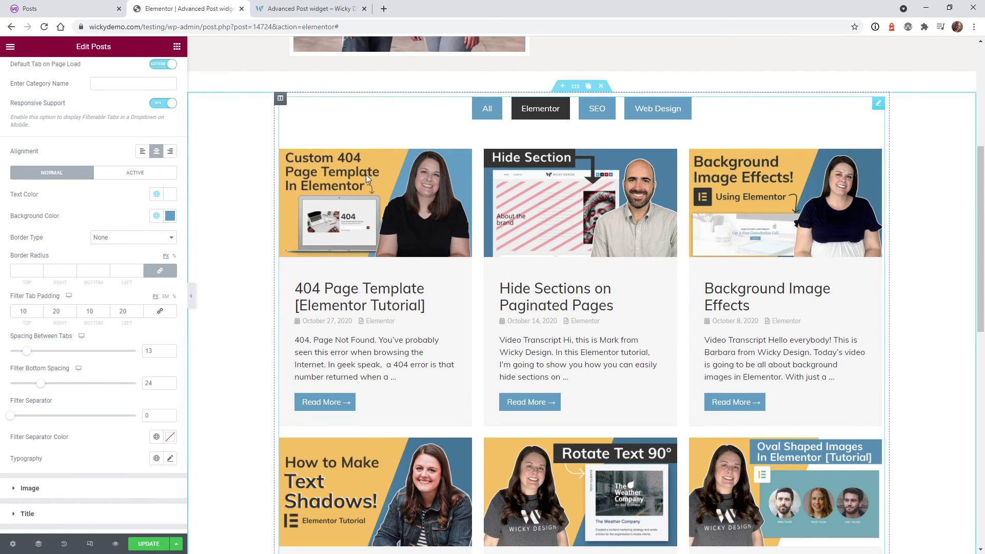
{"action": "left_click", "coordinate": [112, 241]}
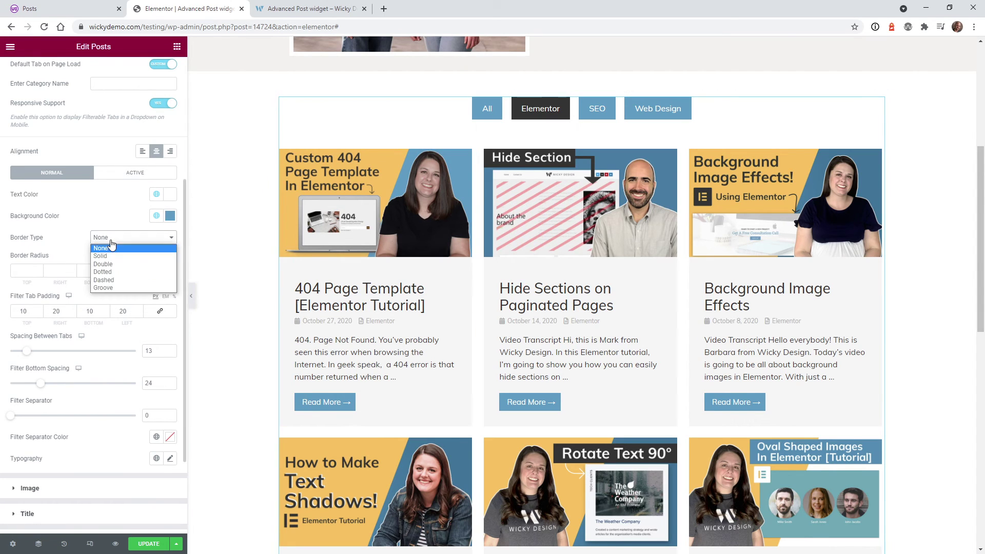
{"action": "left_click", "coordinate": [61, 240]}
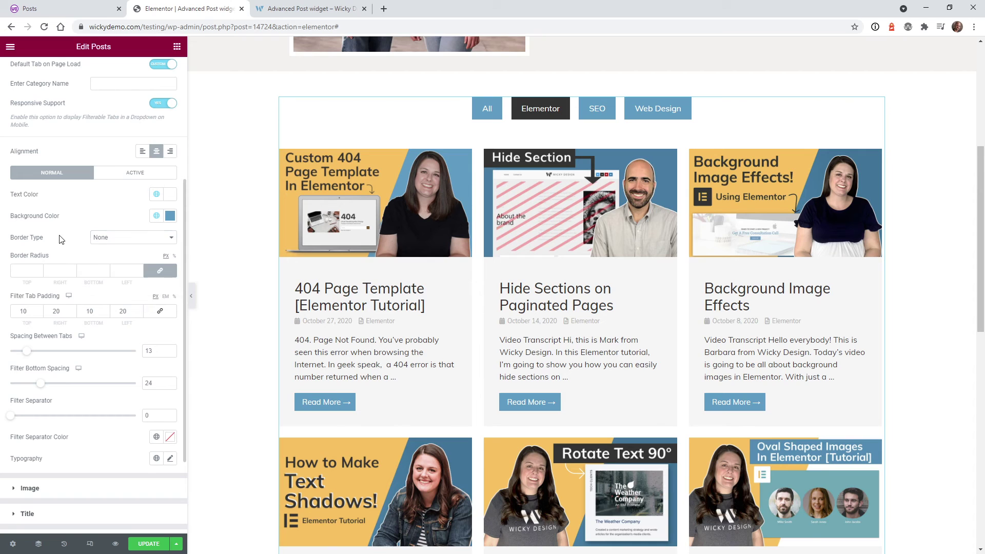
{"action": "left_click", "coordinate": [126, 173]}
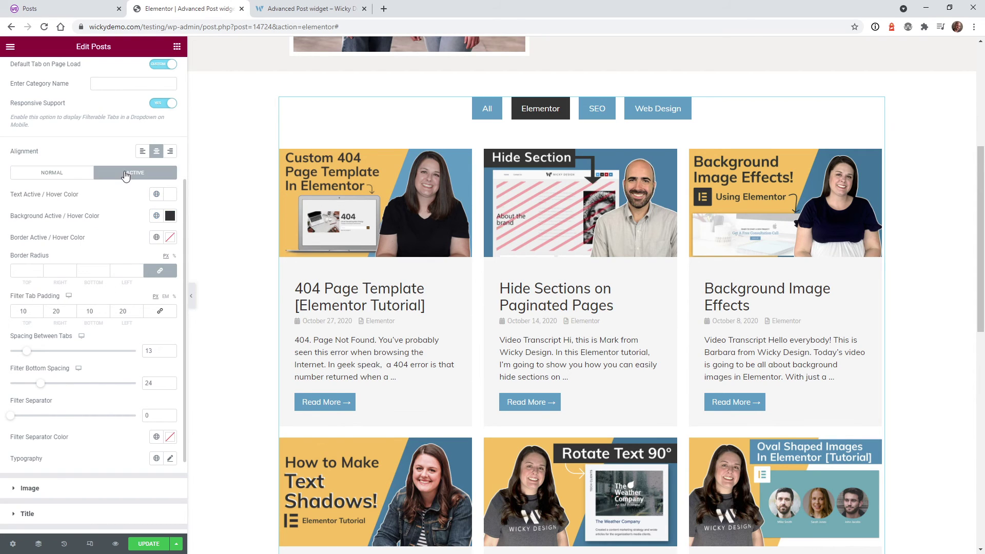
{"action": "left_click", "coordinate": [70, 176]}
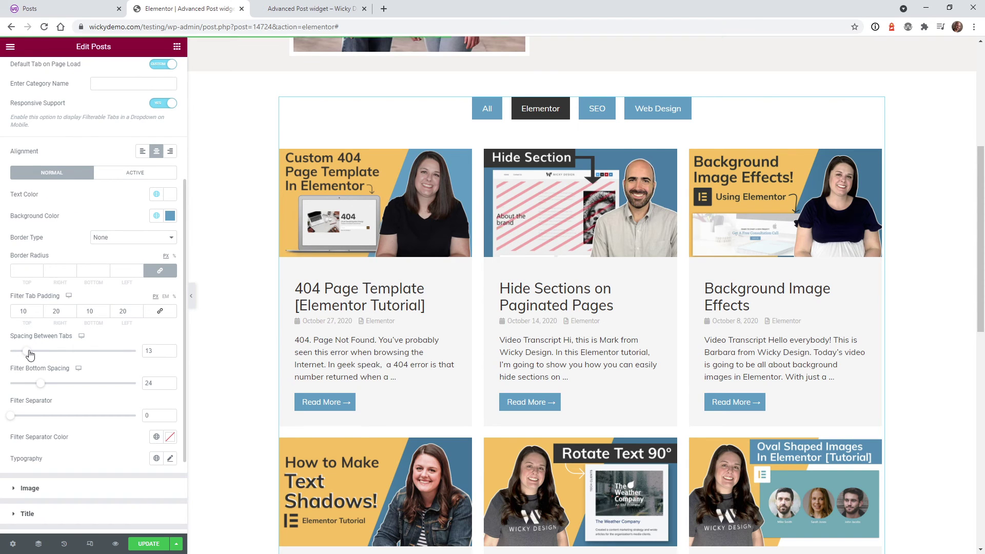
Adjust tab spacing, set Filter Bottom Spacing to 30 and Filter Separator to 3.
{"action": "mouse_move", "coordinate": [29, 355]}
{"action": "left_mouse_down"}
{"action": "mouse_move", "coordinate": [90, 351]}
{"action": "mouse_move", "coordinate": [27, 352]}
{"action": "left_mouse_up"}
{"action": "mouse_move", "coordinate": [44, 383]}
{"action": "left_mouse_down"}
{"action": "mouse_move", "coordinate": [25, 384]}
{"action": "mouse_move", "coordinate": [124, 383]}
{"action": "mouse_move", "coordinate": [12, 384]}
{"action": "mouse_move", "coordinate": [48, 384]}
{"action": "left_mouse_up"}
{"action": "mouse_move", "coordinate": [77, 380]}
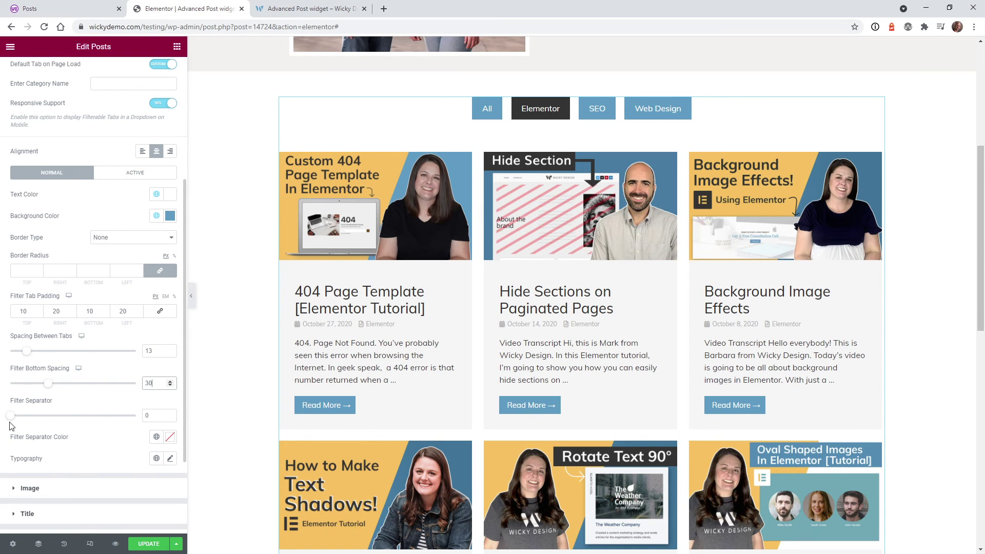
{"action": "left_click_drag", "start_coordinate": [10, 417], "coordinate": [46, 421]}
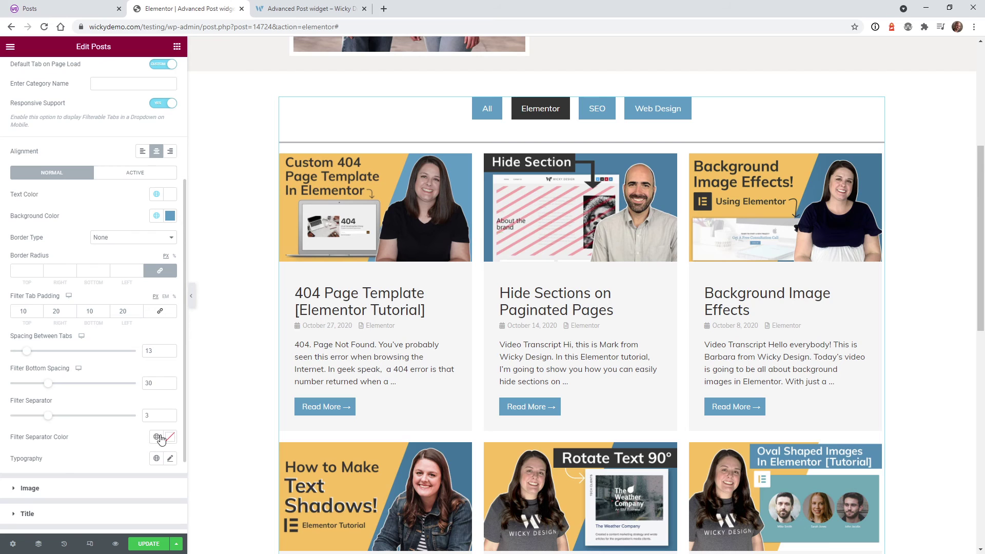
Try a larger filter tab text size, then clear it back to the default.
{"action": "left_click", "coordinate": [170, 458]}
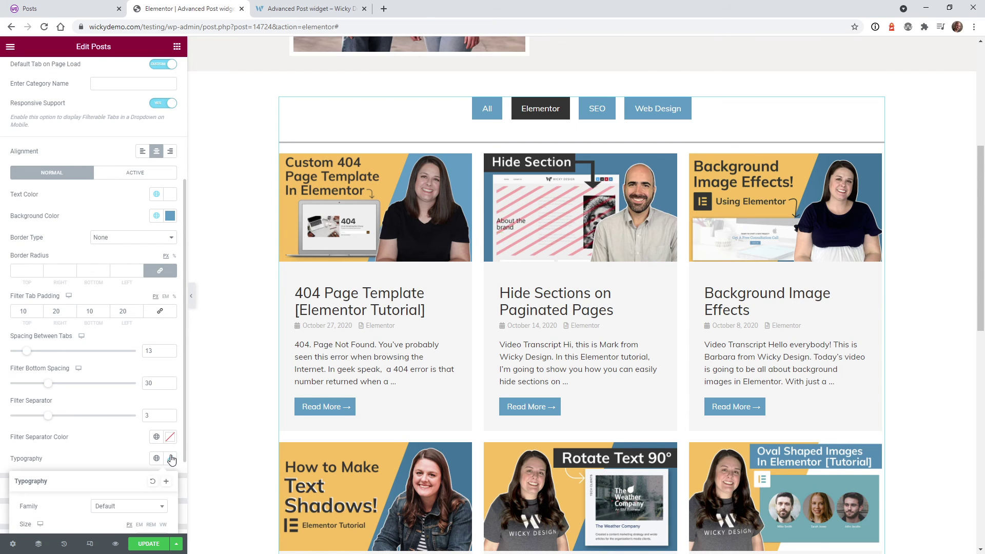
{"action": "scroll", "coordinate": [108, 442], "scroll_direction": "down", "scroll_amount": 3}
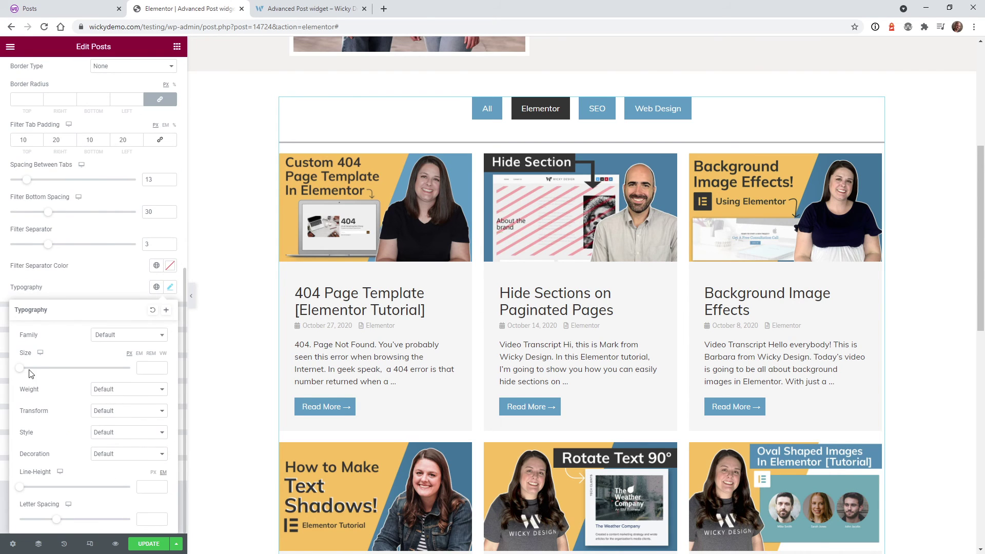
{"action": "left_click_drag", "start_coordinate": [22, 373], "coordinate": [45, 386]}
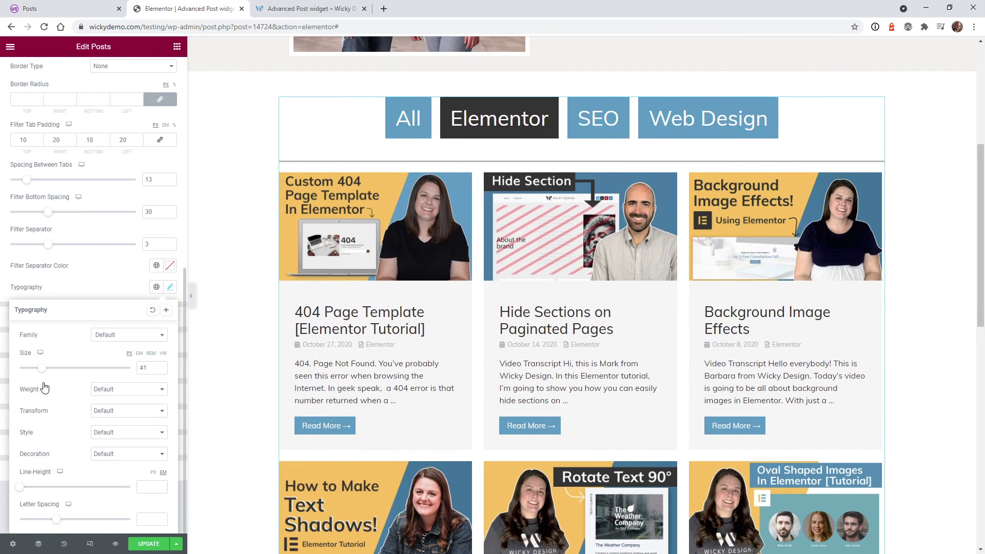
{"action": "left_click_drag", "start_coordinate": [149, 368], "coordinate": [113, 373]}
{"action": "key", "text": "BackSpace"}
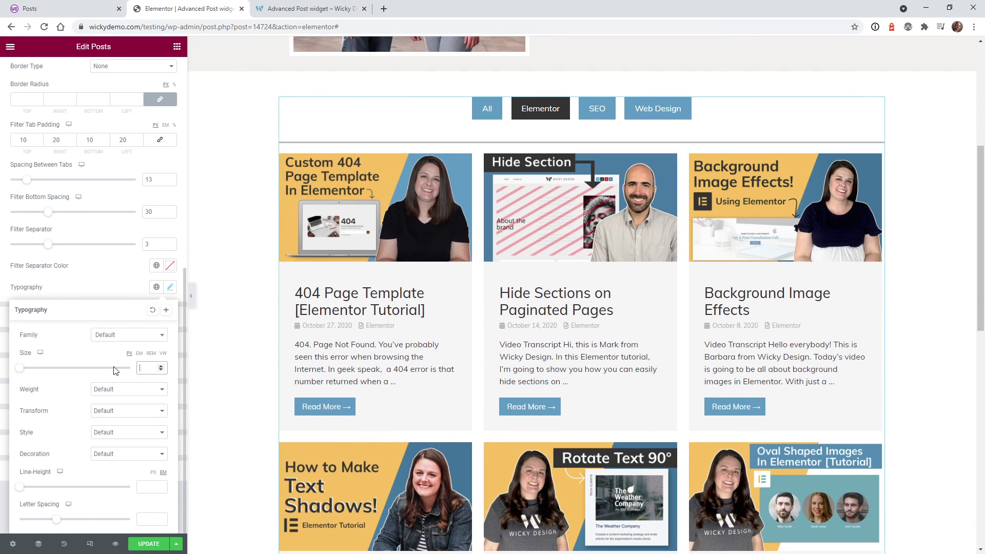
{"action": "left_click", "coordinate": [3, 310]}
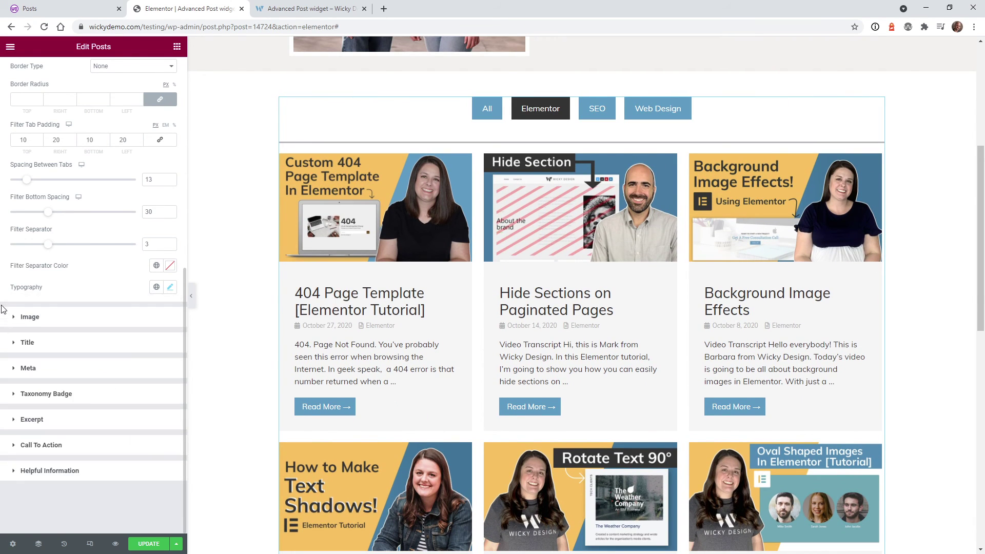
Set Filter Separator back to 0.
{"action": "scroll", "coordinate": [107, 313], "scroll_direction": "up", "scroll_amount": 5}
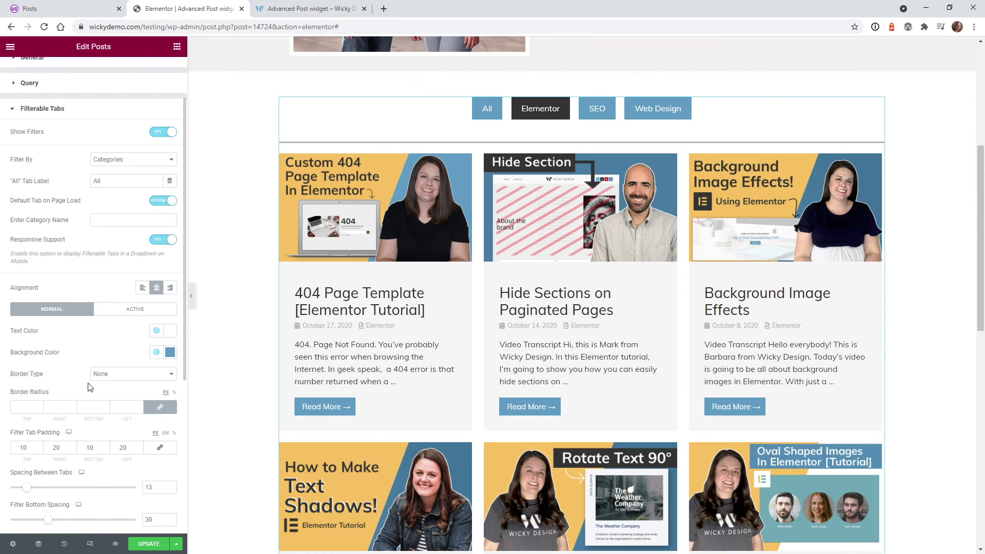
{"action": "scroll", "coordinate": [88, 385], "scroll_direction": "down", "scroll_amount": 5}
{"action": "left_click_drag", "start_coordinate": [59, 300], "coordinate": [12, 297]}
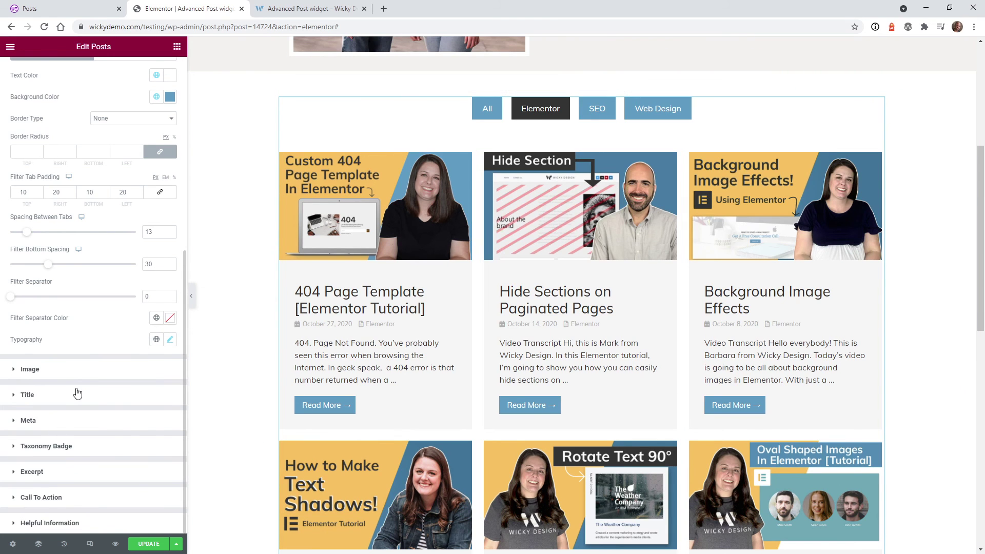
Set the post image On Hover Scale to 1, then show the widget's Style settings.
{"action": "left_click", "coordinate": [88, 373]}
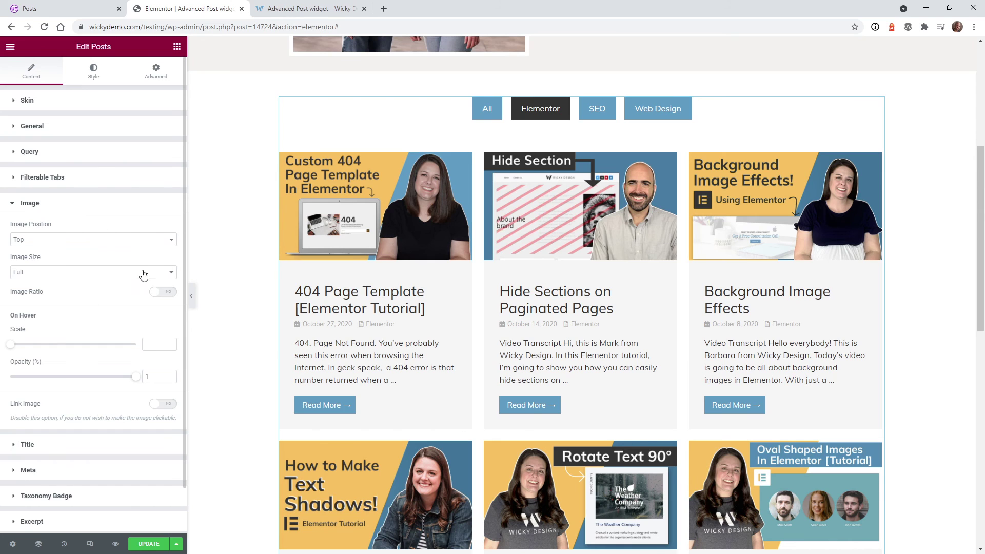
{"action": "mouse_move", "coordinate": [13, 348]}
{"action": "left_mouse_down"}
{"action": "mouse_move", "coordinate": [32, 353]}
{"action": "mouse_move", "coordinate": [10, 345]}
{"action": "left_mouse_up"}
{"action": "scroll", "coordinate": [93, 334], "scroll_direction": "down", "scroll_amount": 1}
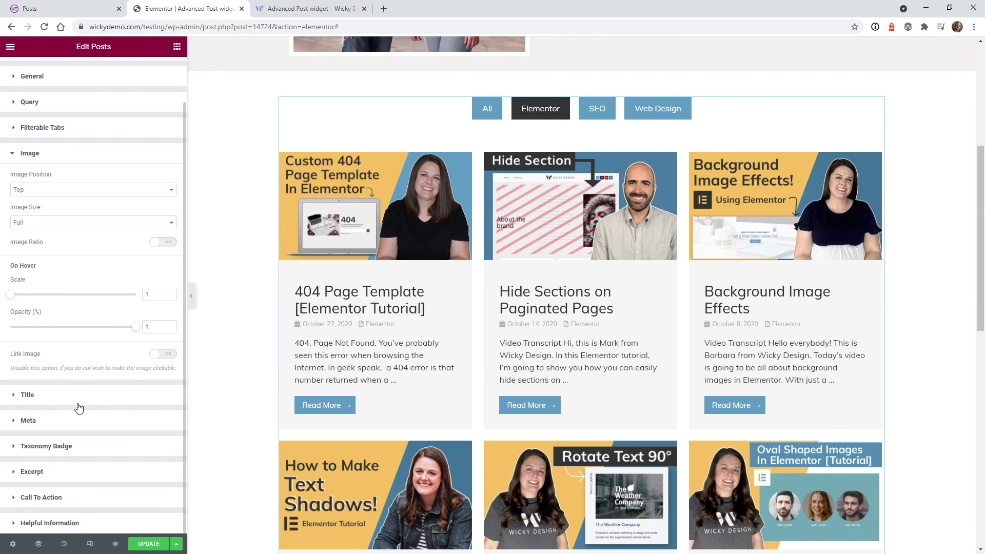
{"action": "scroll", "coordinate": [78, 400], "scroll_direction": "up", "scroll_amount": 1}
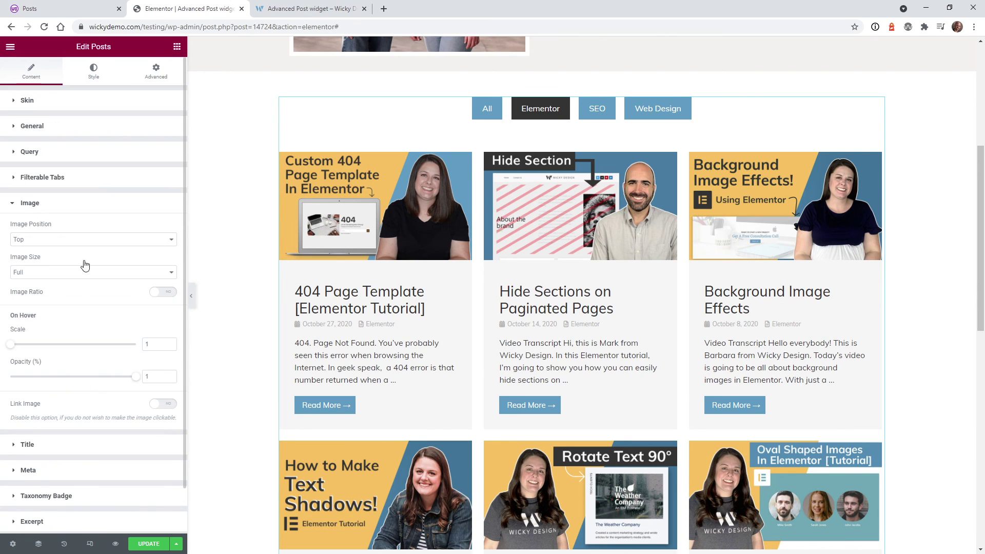
{"action": "left_click", "coordinate": [44, 178]}
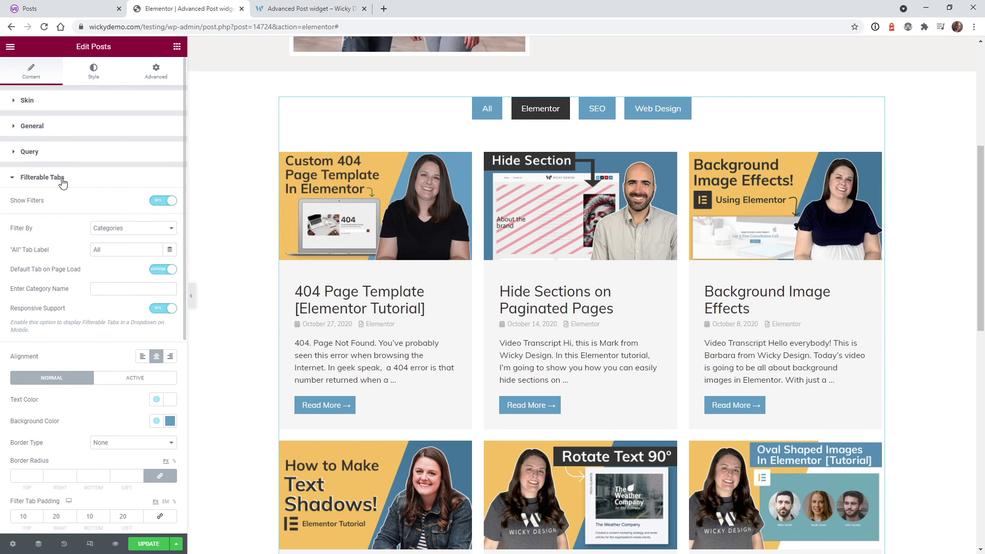
{"action": "left_click", "coordinate": [92, 76]}
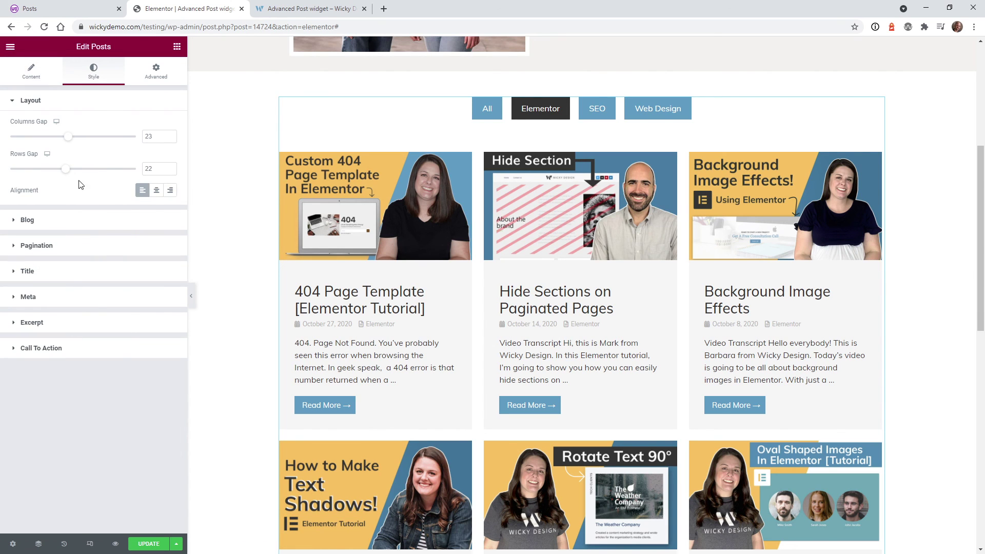